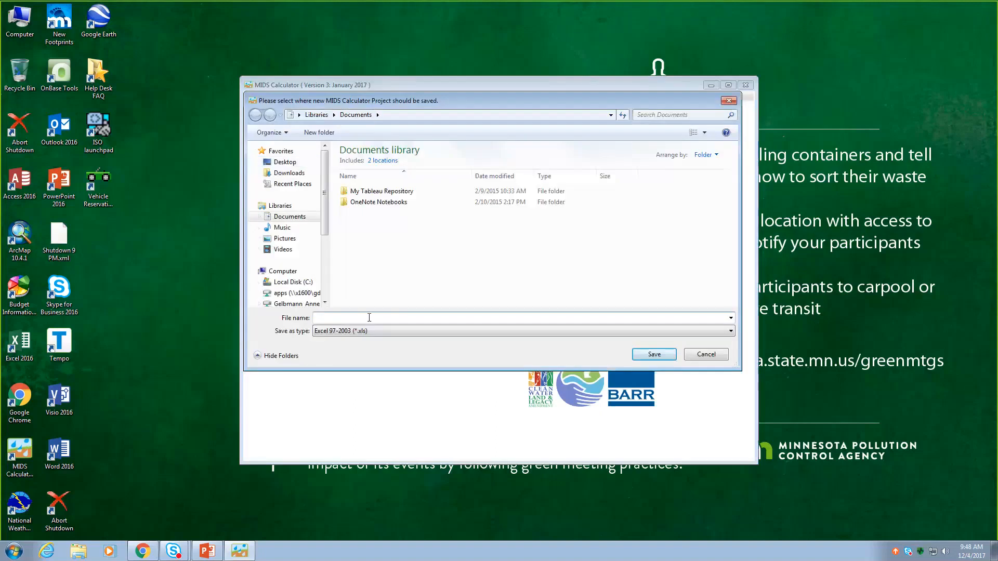
- Save the new calculator project as "swale example" and maximize the calculator window
text(swale example)
click(651, 356)
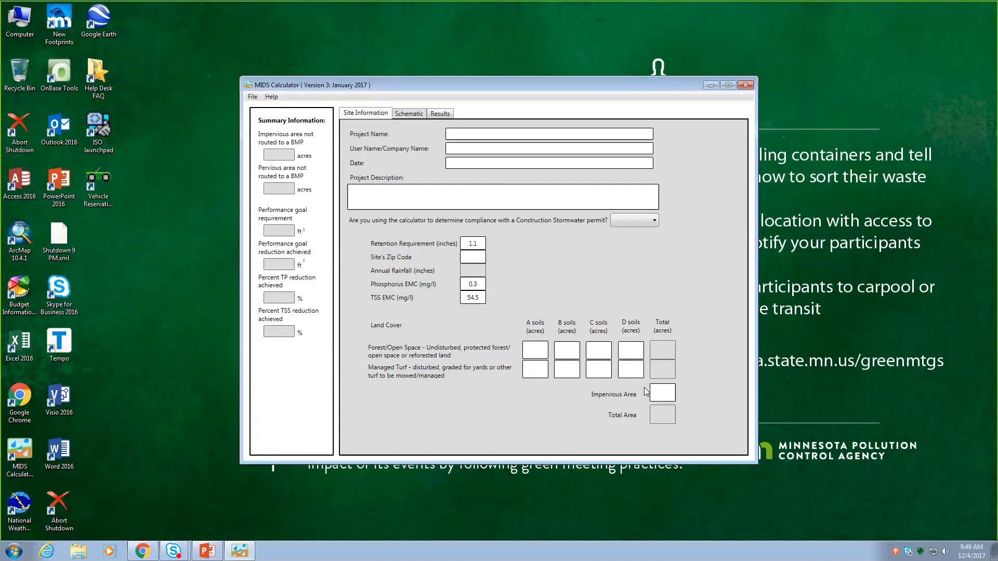
click(728, 84)
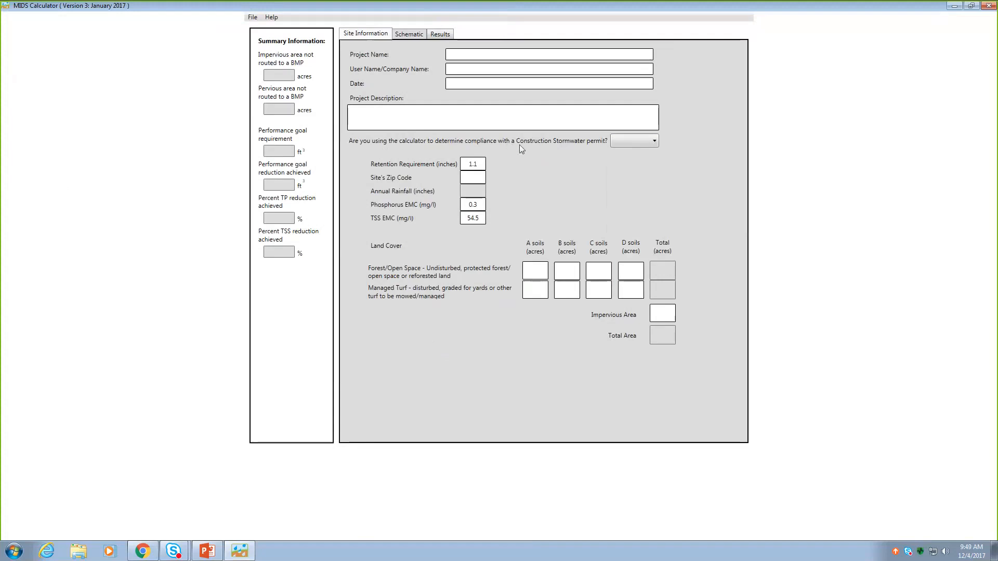
- Answer No for Construction Stormwater permit compliance and set the site's zip code to 55155
click(656, 141)
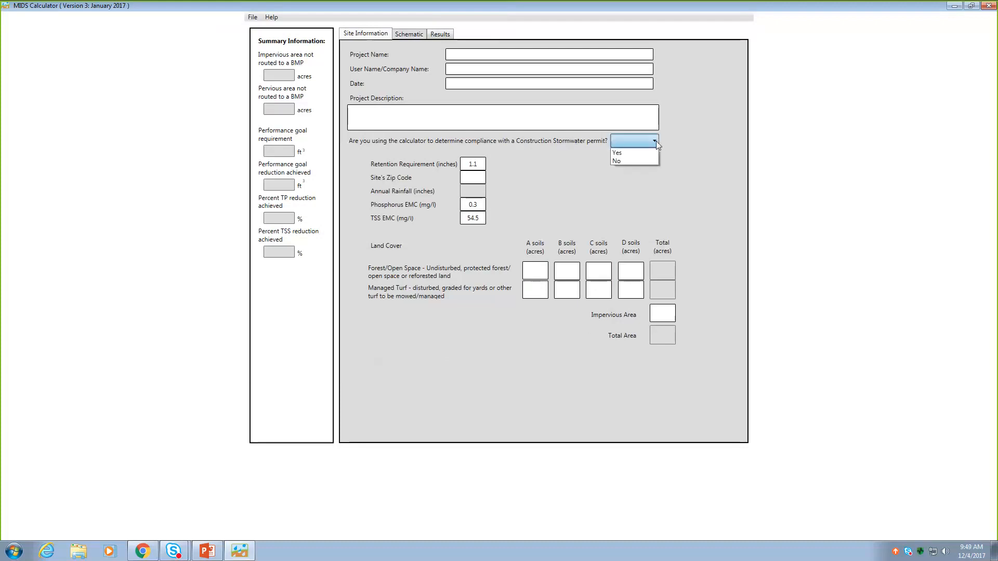
click(638, 162)
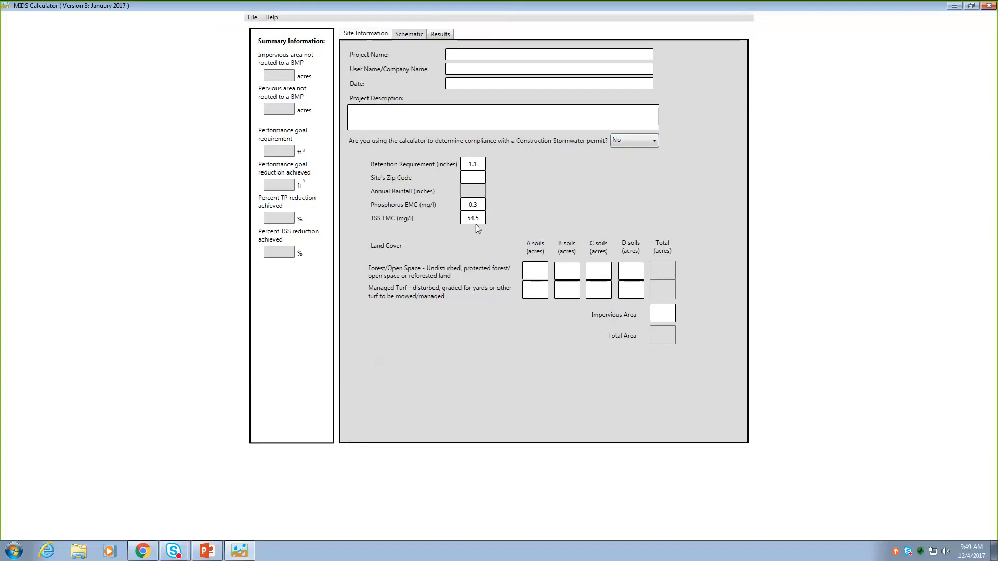
click(461, 178)
text(55155)
click(668, 313)
text(10)
click(604, 290)
text(20)
key(BackSpace)
key(BackSpace)
- Set the site's impervious area to 6 acres and its managed turf to 5 acres each on B and C soils
drag(668, 314, 650, 312)
text(6)
click(602, 290)
text(5)
click(575, 286)
text(5)
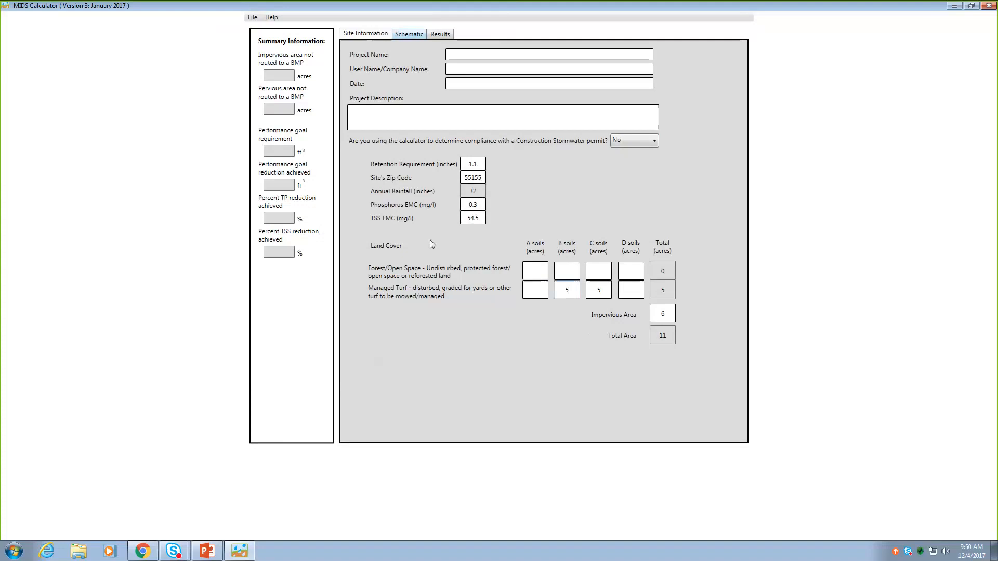
- Add a Swale Side Slope BMP to the schematic with a Swale main channel beside it
click(402, 32)
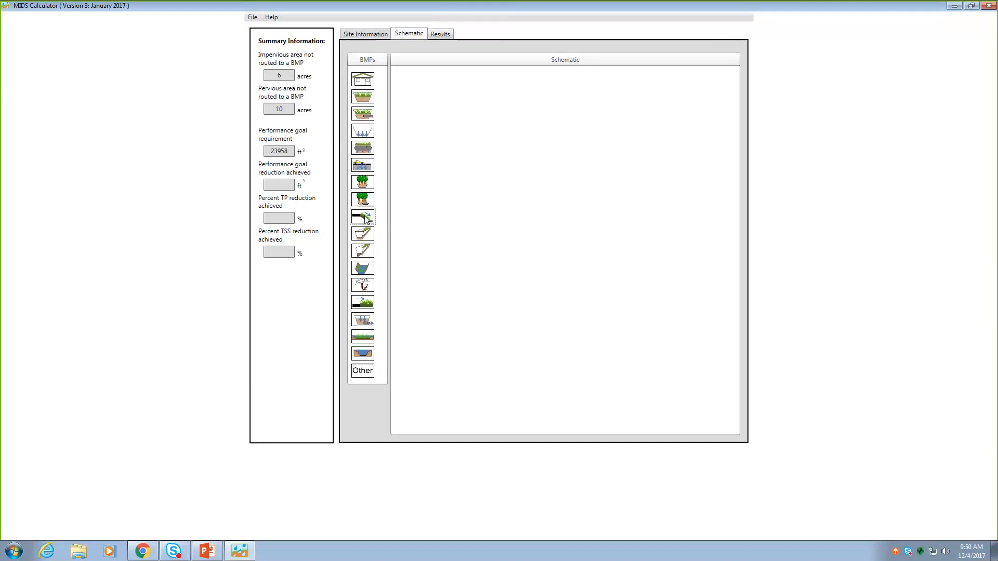
drag(366, 218, 486, 203)
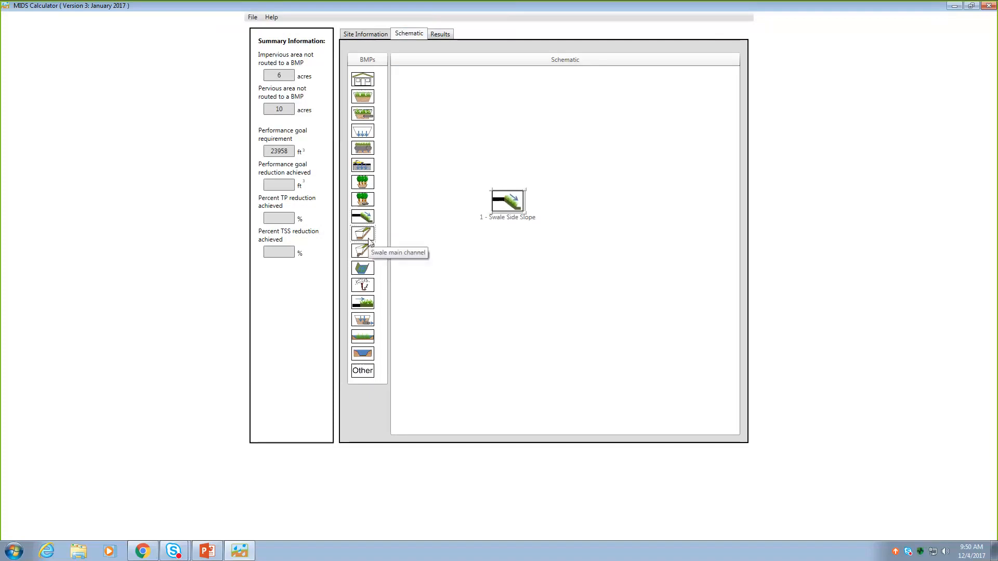
drag(363, 237, 602, 233)
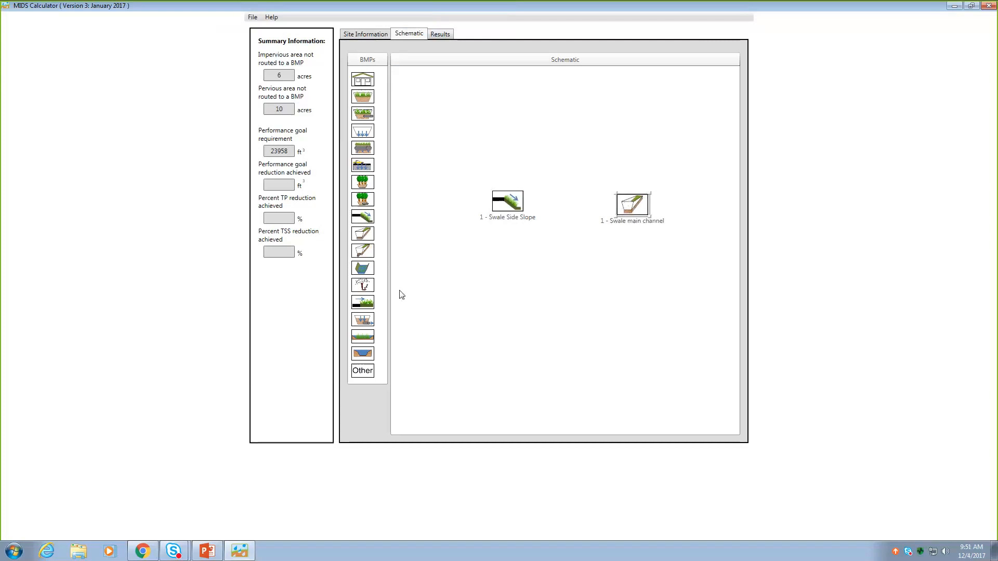
- Add a second Swale Side Slope and a Swale main channel with underdrain below the first pair, aligned with them
drag(362, 221, 421, 356)
drag(364, 254, 616, 303)
drag(527, 297, 511, 296)
drag(638, 301, 635, 301)
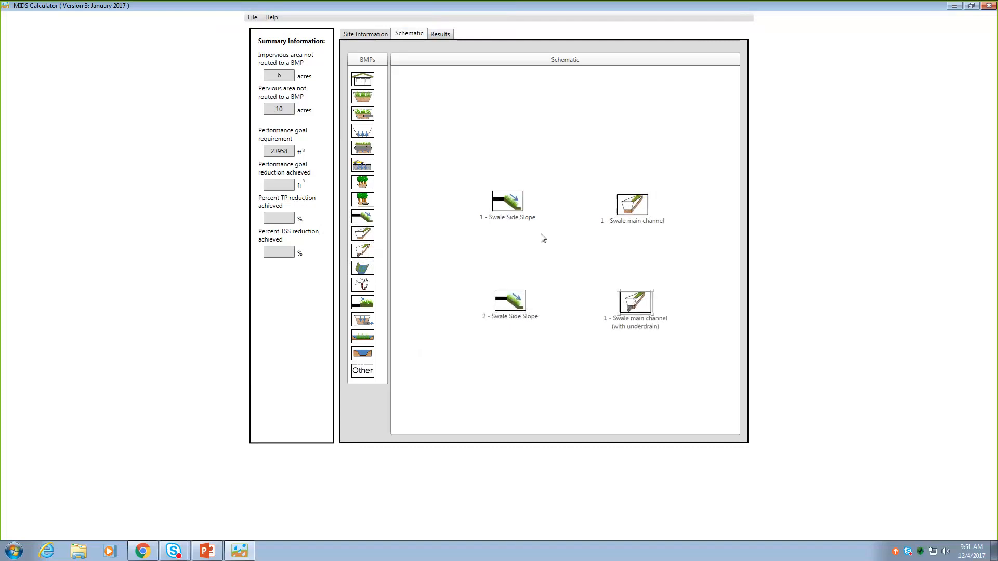
- Give 1 - Swale Side Slope 5 acres of managed turf on B soils and 3 impervious acres, routed to 1 - Swale main channel
double_click(506, 203)
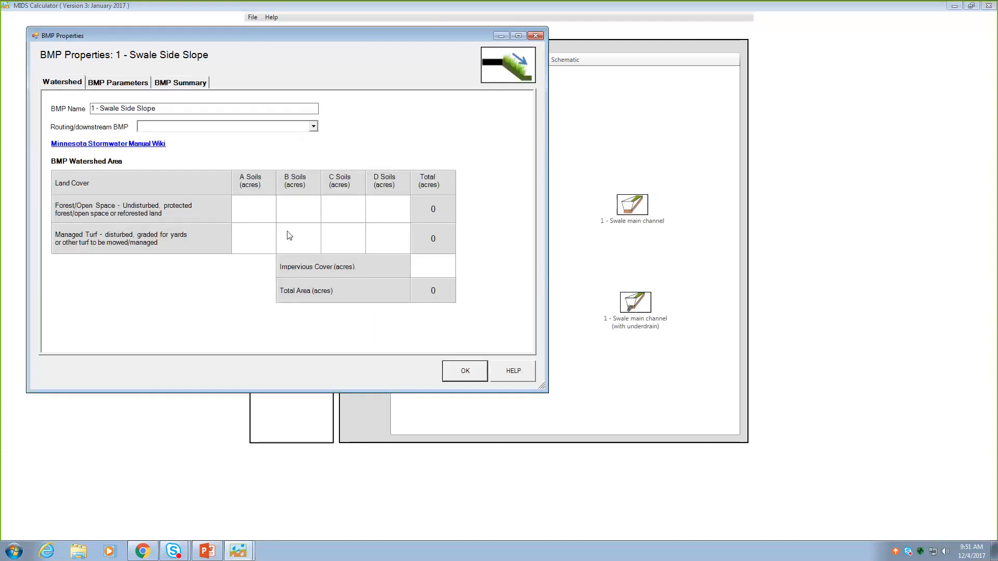
click(305, 240)
text(5)
click(437, 264)
text(3)
click(314, 127)
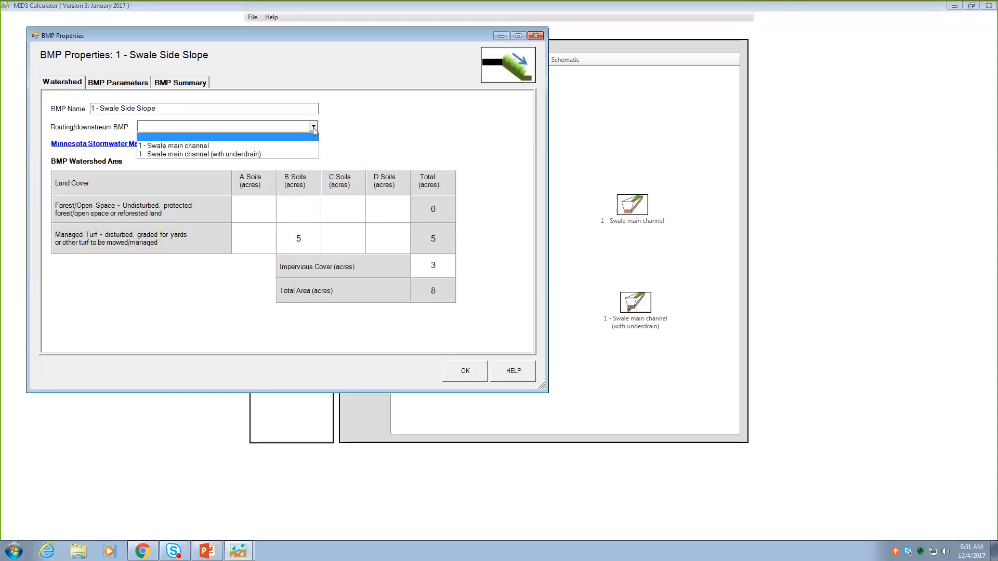
click(213, 146)
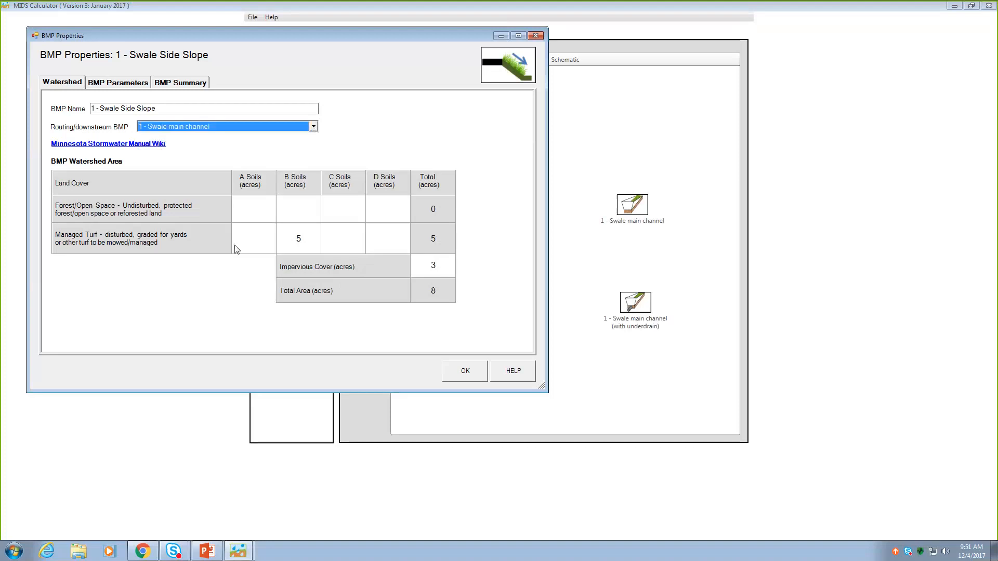
- In the BMP parameters of 1 - Swale Side Slope, set the side slope to 5:1 and the flow path length to 4 ft
click(120, 86)
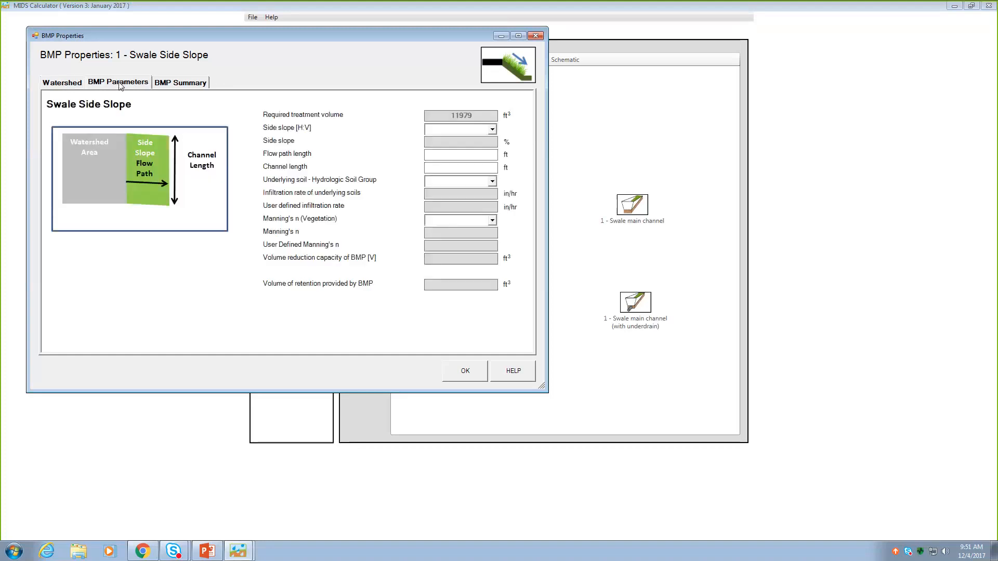
click(492, 130)
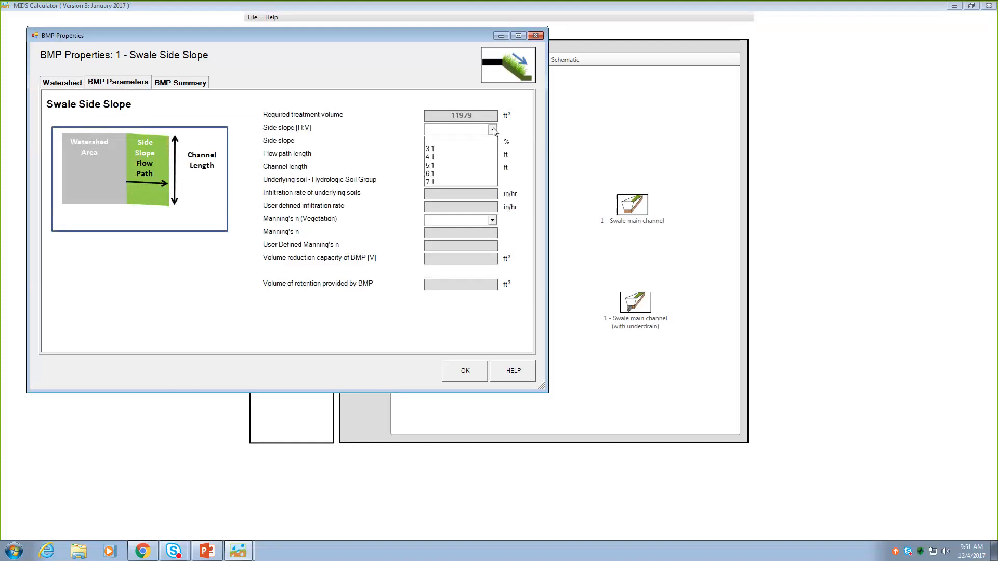
click(449, 166)
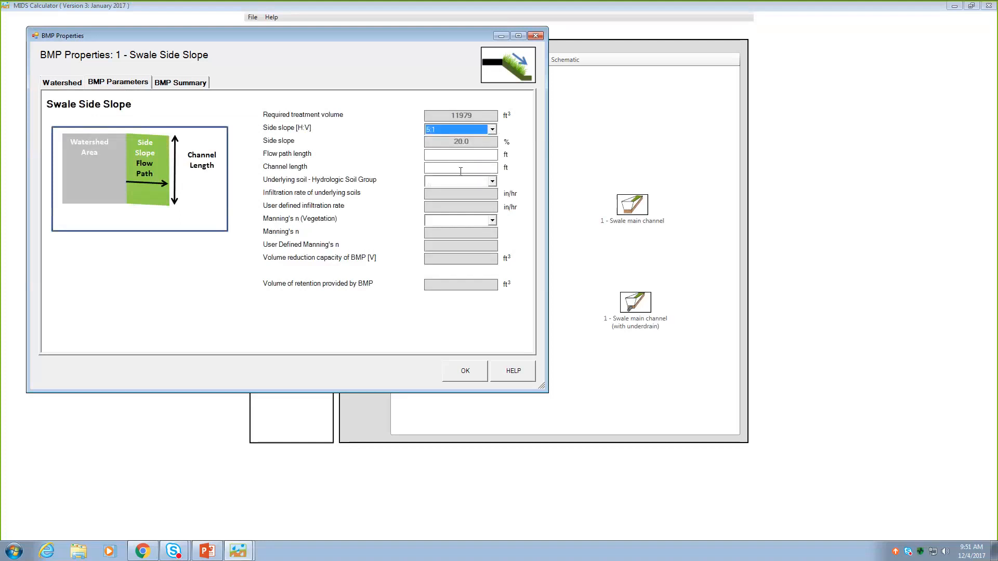
click(476, 155)
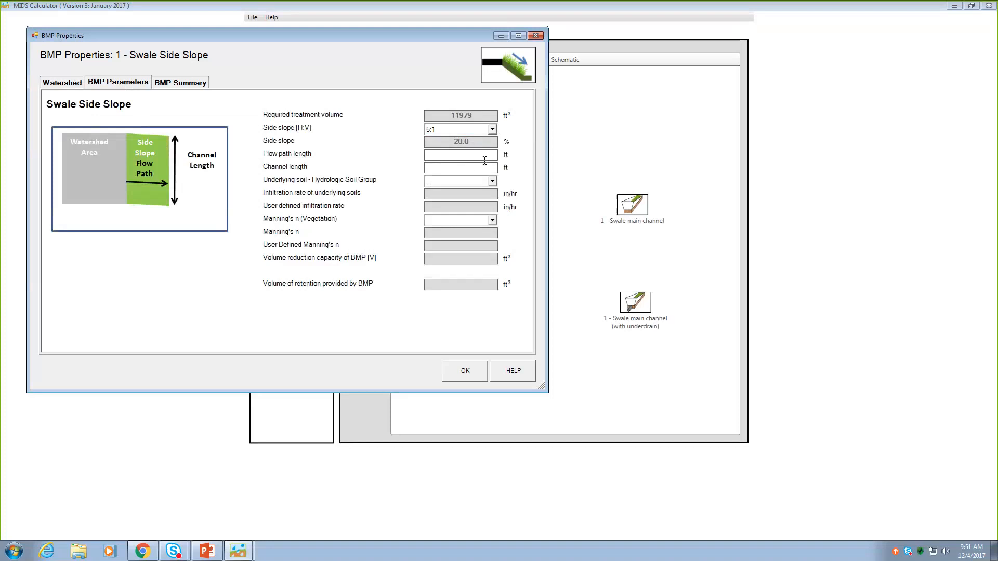
text(4)
- Set the side slope's channel length to 2640 ft
click(484, 169)
text(100)
key(BackSpace)
key(BackSpace)
key(BackSpace)
text(2640)
- Choose underlying soil 6 SM (HSG B, 0.45 in/hr) and Mowed Turf vegetation for the side slope, and accept its properties
click(492, 183)
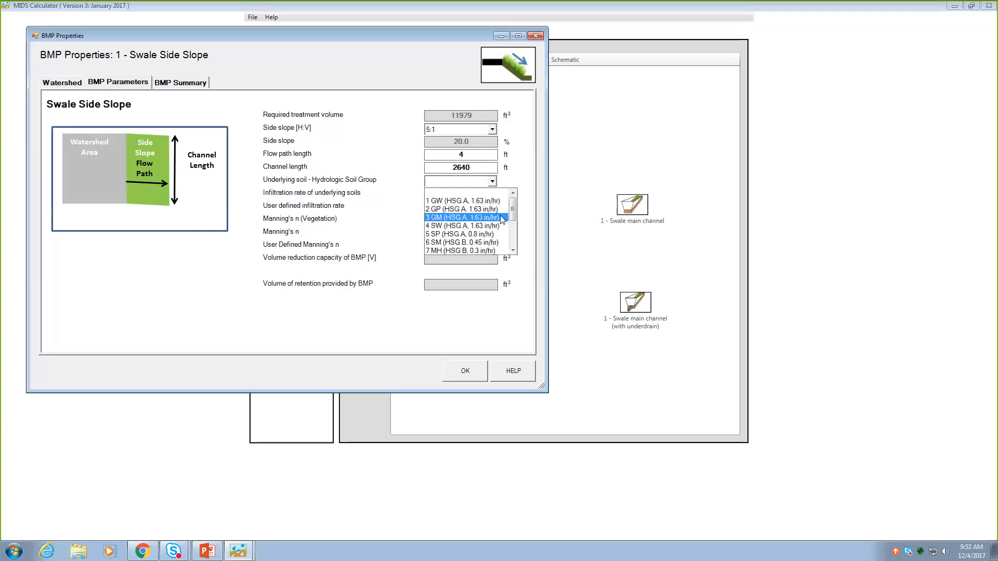
click(493, 243)
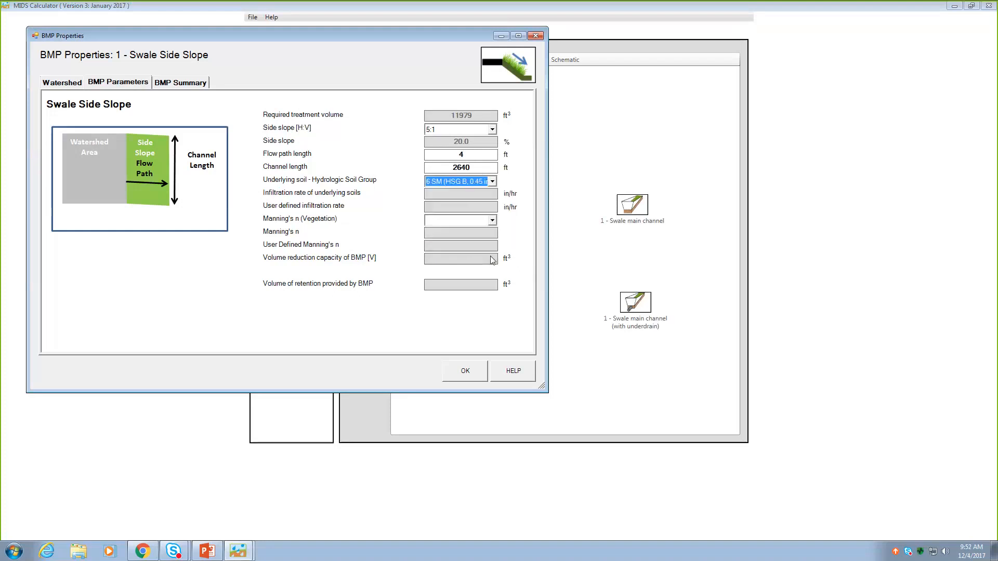
click(492, 222)
click(451, 240)
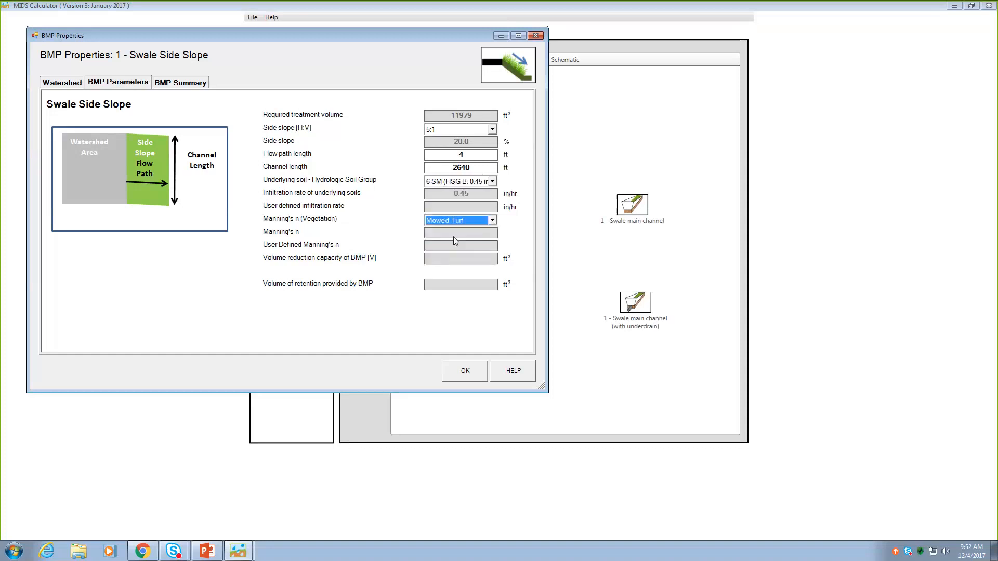
click(473, 156)
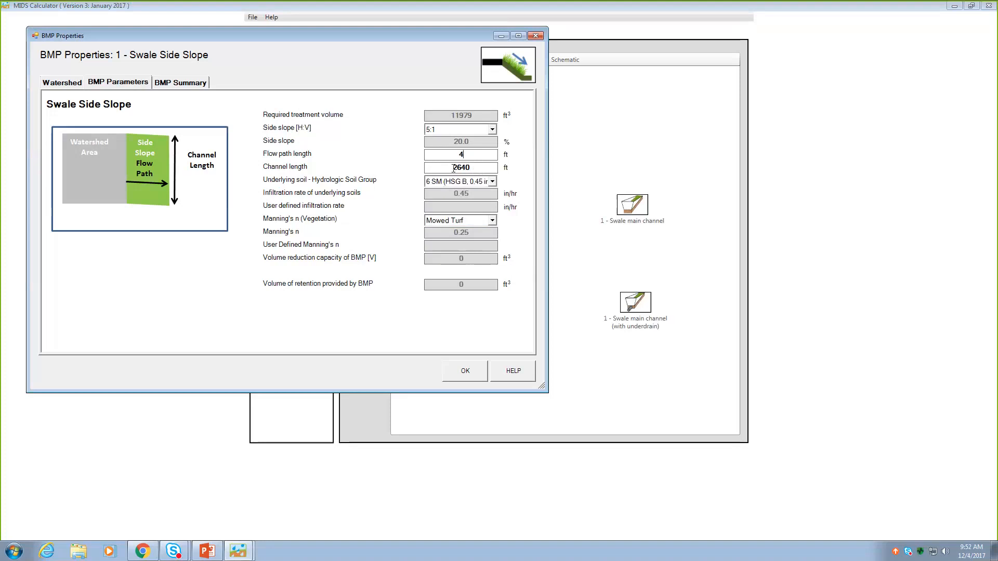
click(464, 371)
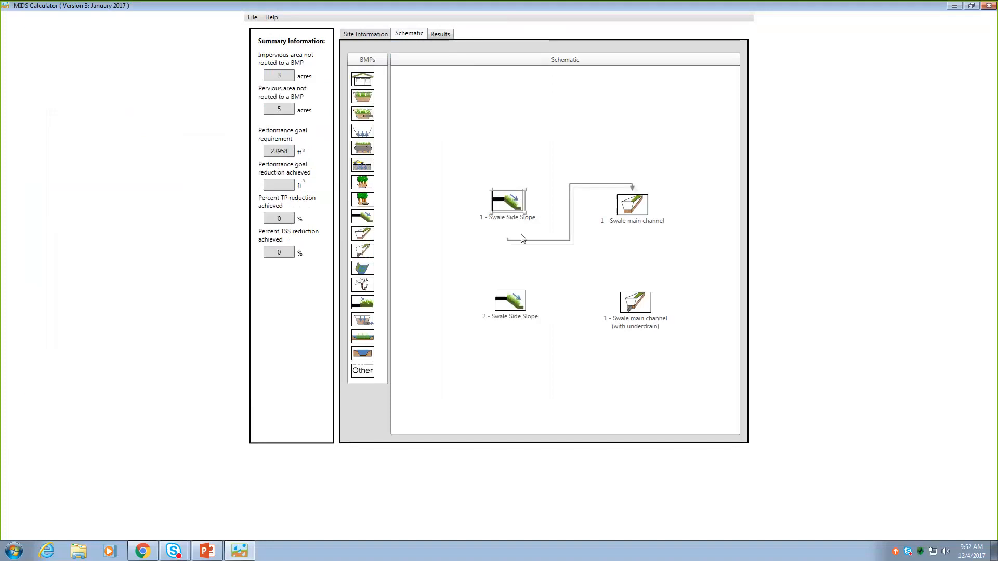
- In the BMP parameters of 1 - Swale main channel, set channel length 2640 ft, bottom width 4 ft and channel slope 2%
click(633, 206)
double_click(633, 206)
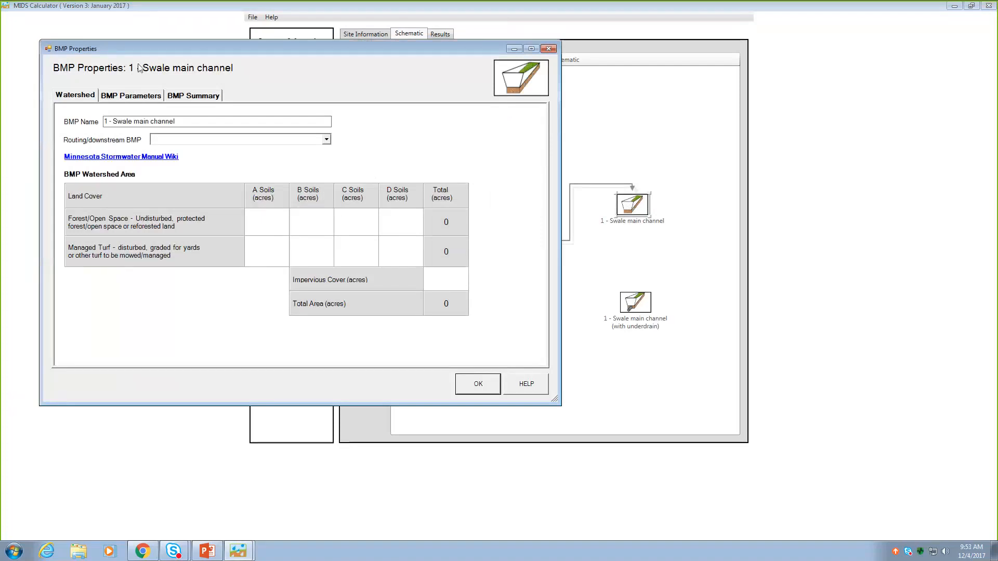
click(148, 97)
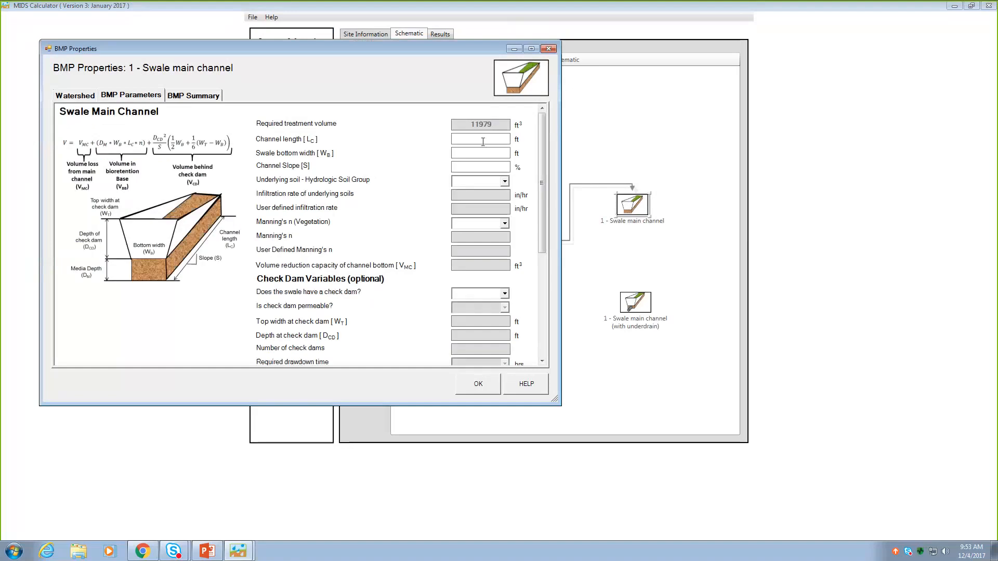
text(2640)
text(3)
text(2)
double_click(466, 151)
text(4)
- Choose underlying soil 6 SM (HSG B, 0.45 in/hr) and Mowed Turf vegetation for the main channel
click(503, 183)
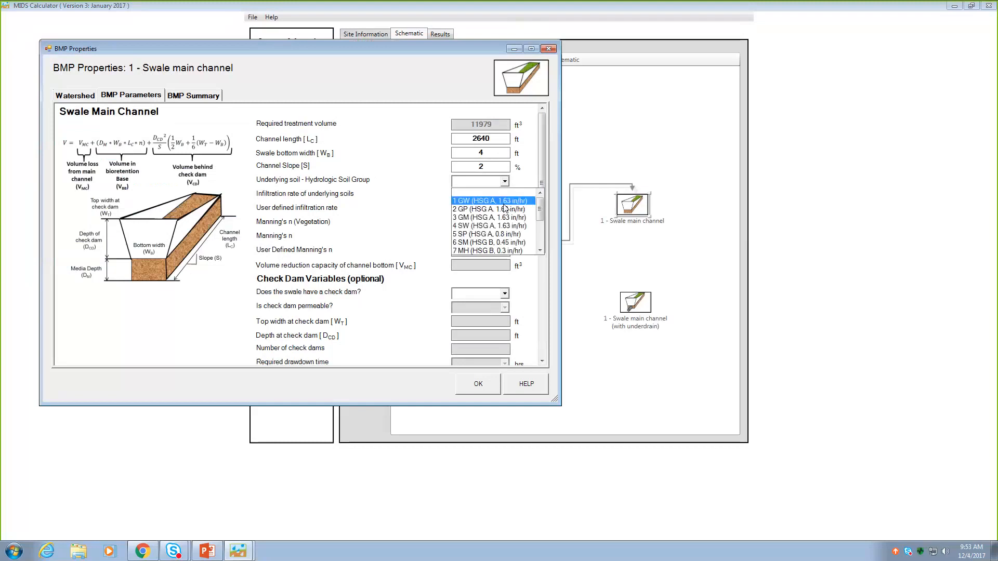
click(513, 243)
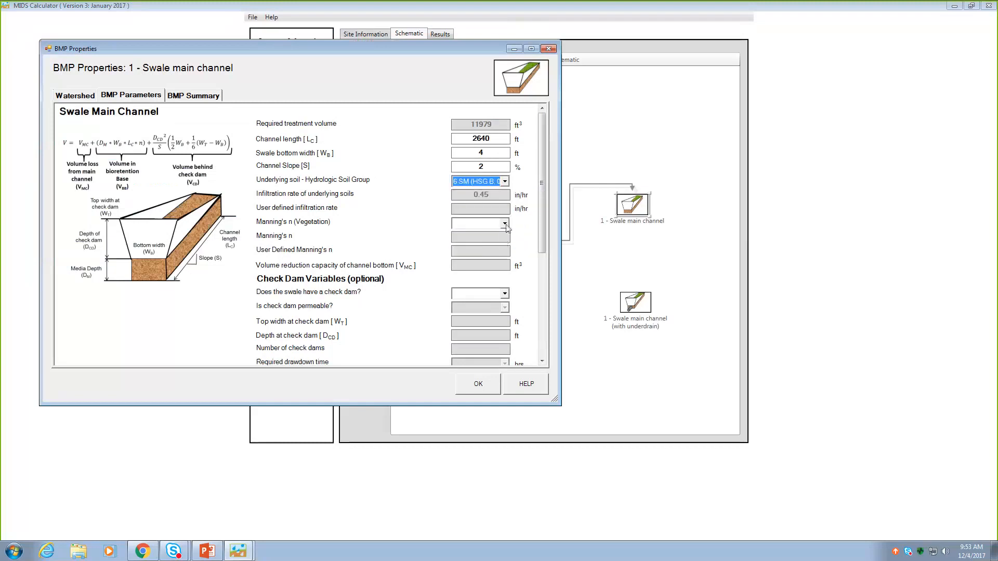
click(504, 225)
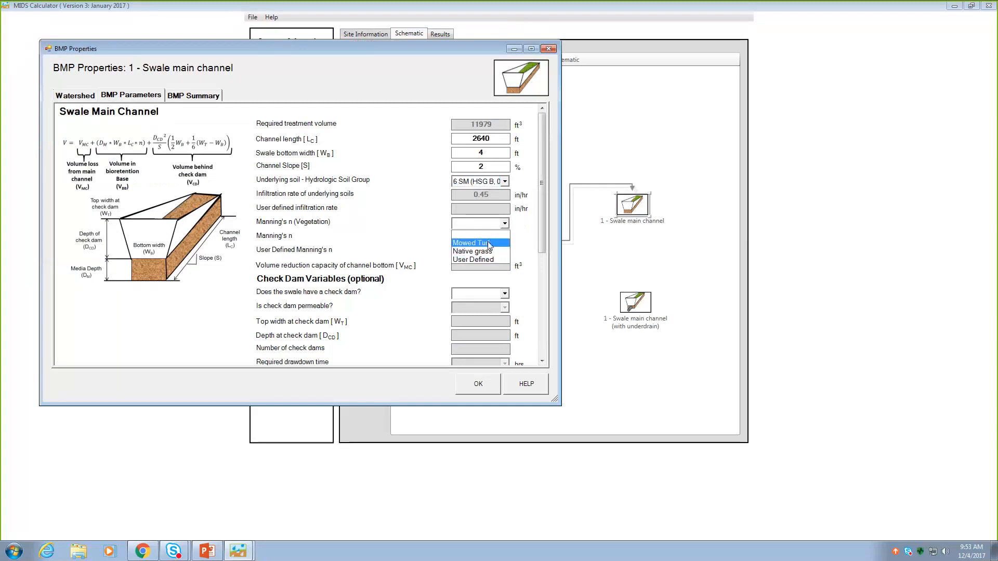
click(488, 244)
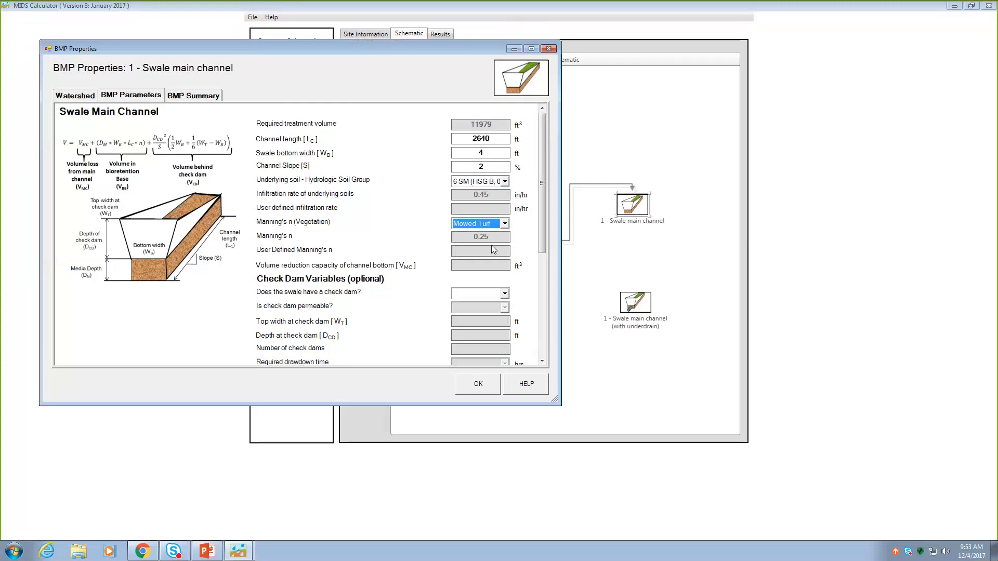
- Specify that the main channel has a check dam and that it is not permeable
click(504, 295)
click(506, 295)
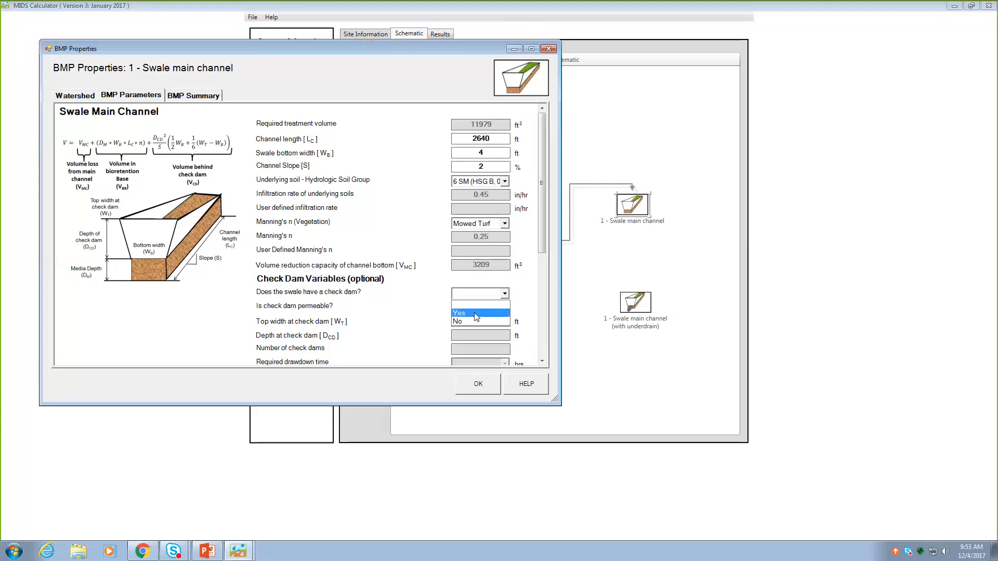
click(459, 313)
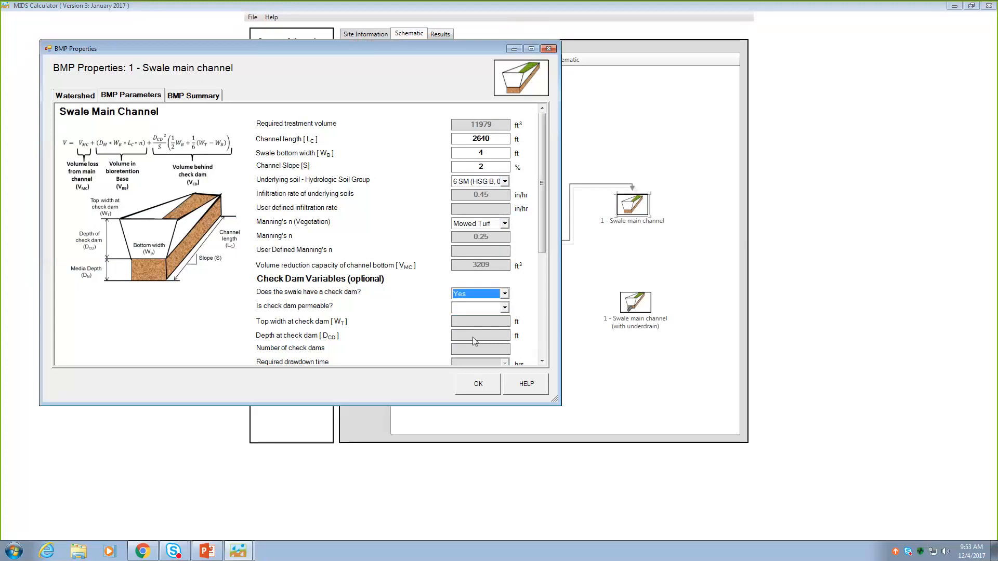
click(505, 308)
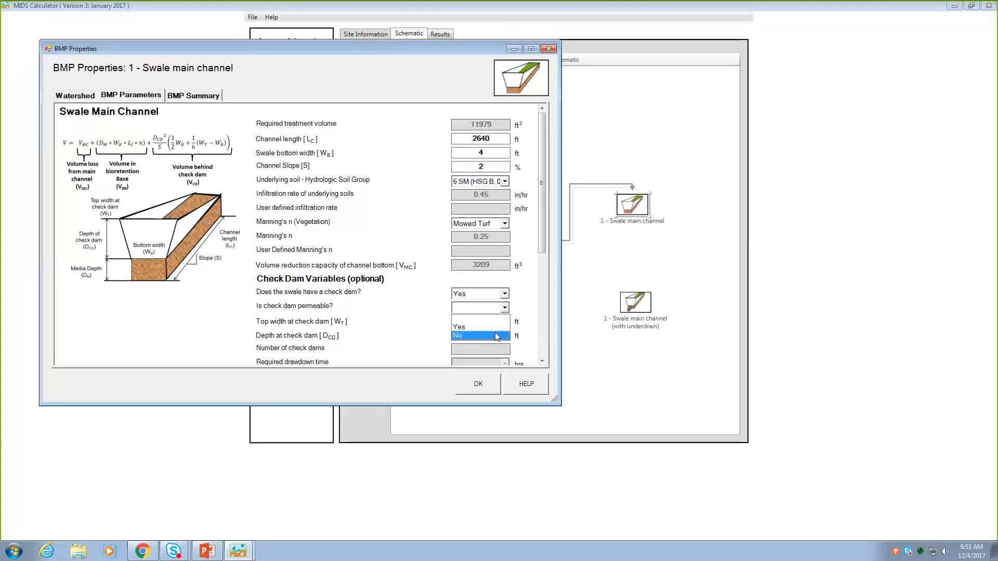
click(476, 328)
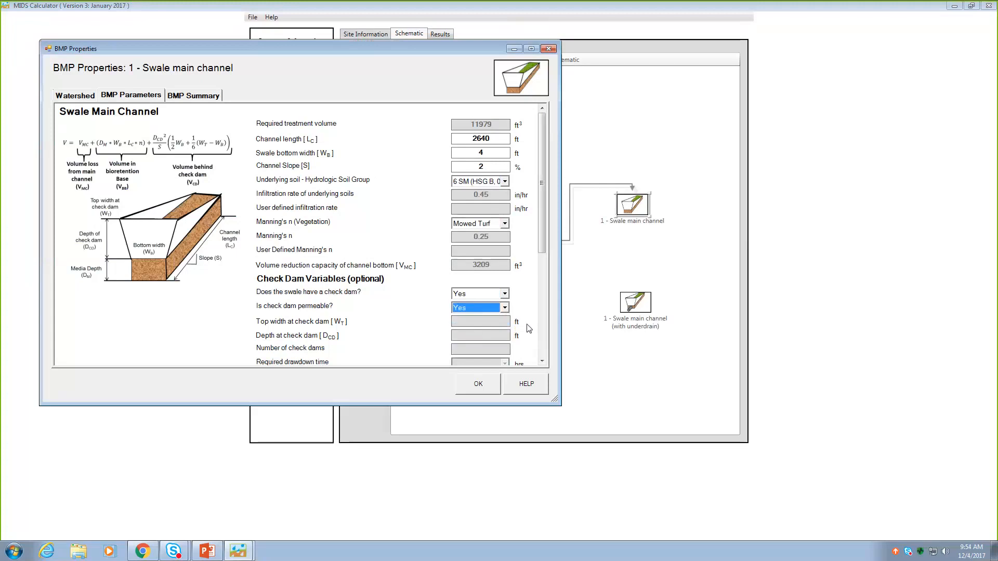
click(504, 309)
click(481, 334)
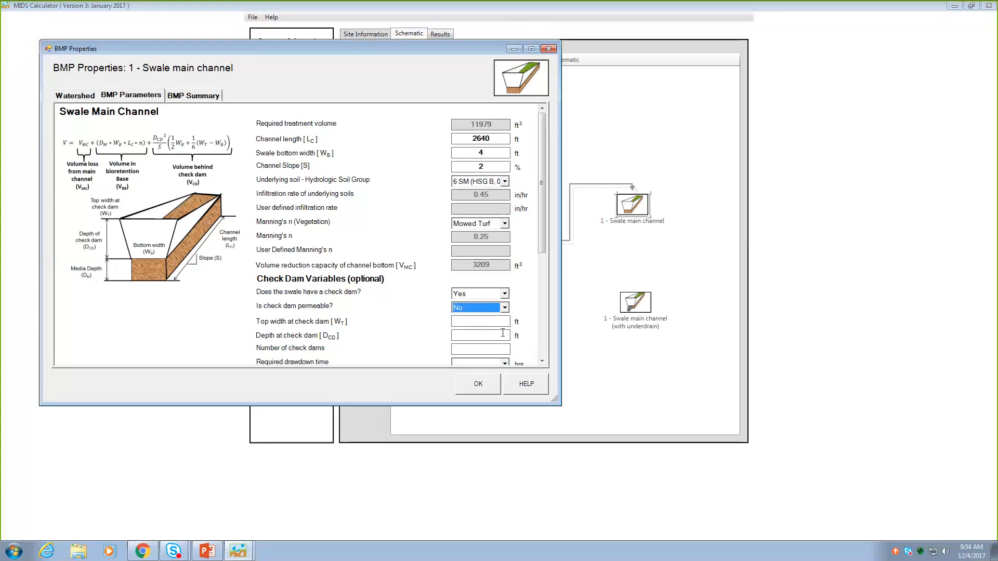
- Set the check dam top width to 7 ft, depth to 1.8 ft, number of check dams to 20 and required drawdown time to 48 hours
click(542, 363)
click(541, 362)
click(542, 363)
click(542, 363)
click(542, 363)
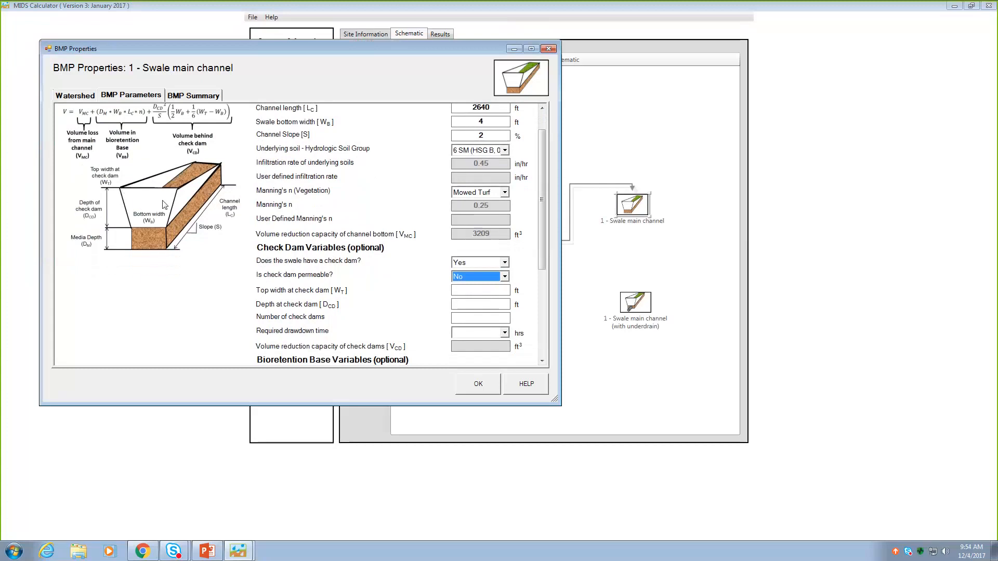
click(498, 291)
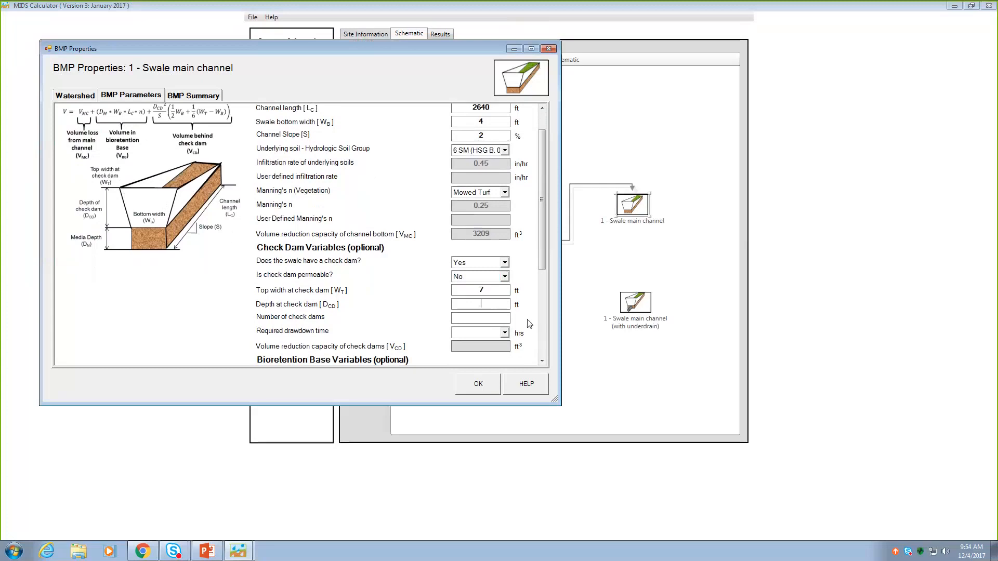
text(1.8)
click(484, 317)
text(20)
click(504, 333)
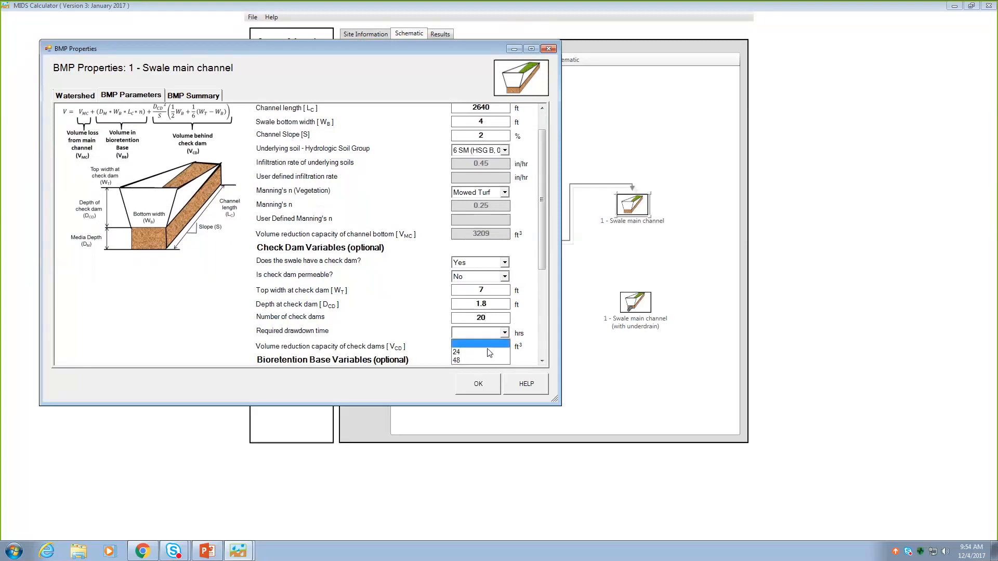
click(478, 347)
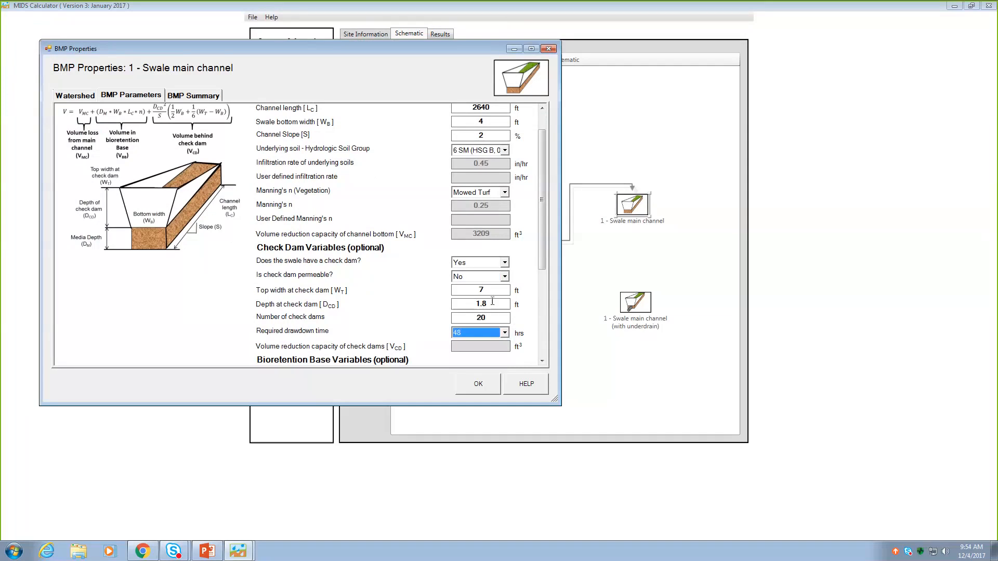
- Try a check dam depth of 2 ft, dismiss the notice and restore the depth to 1.8 ft
drag(492, 304, 446, 302)
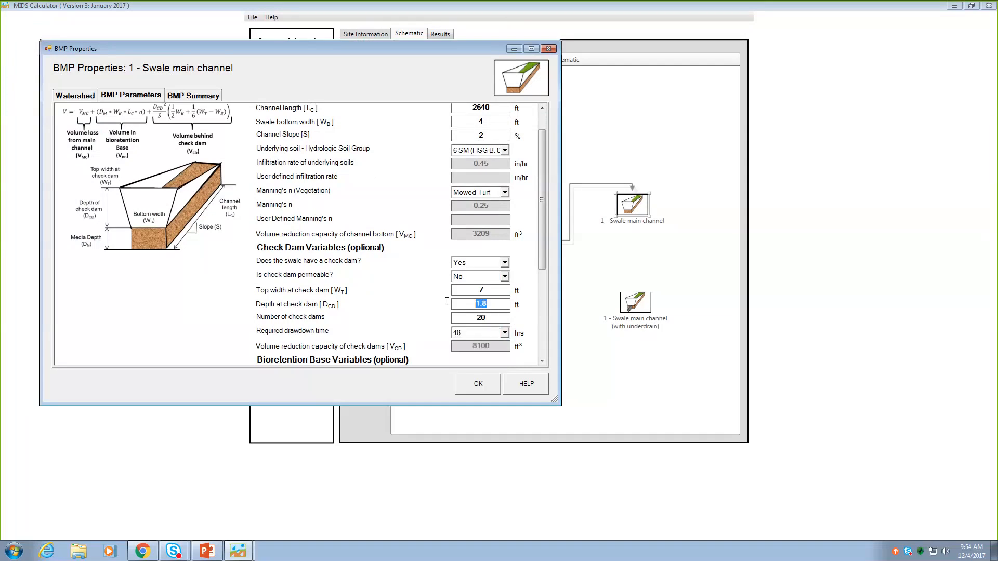
text(2)
key(Tab)
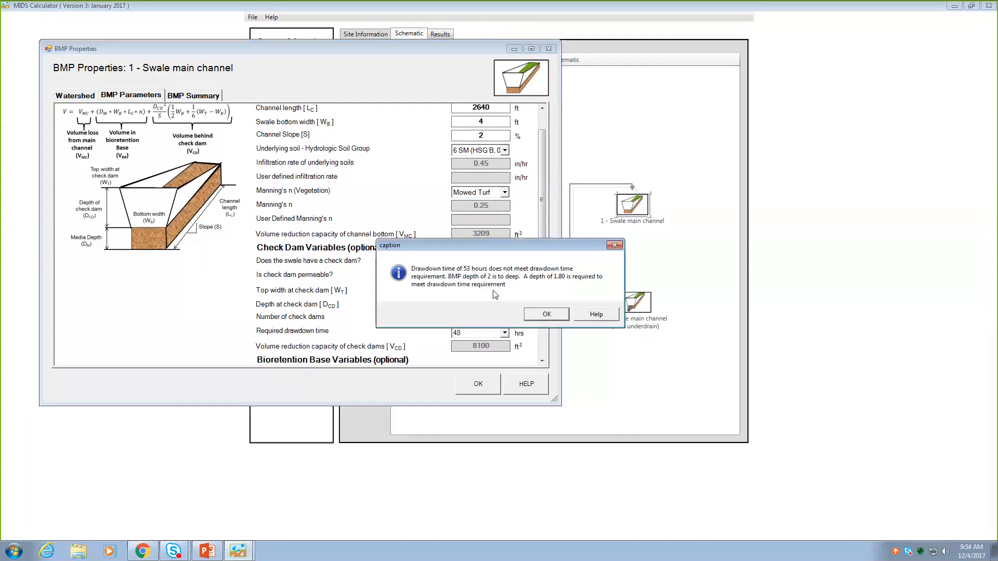
click(546, 315)
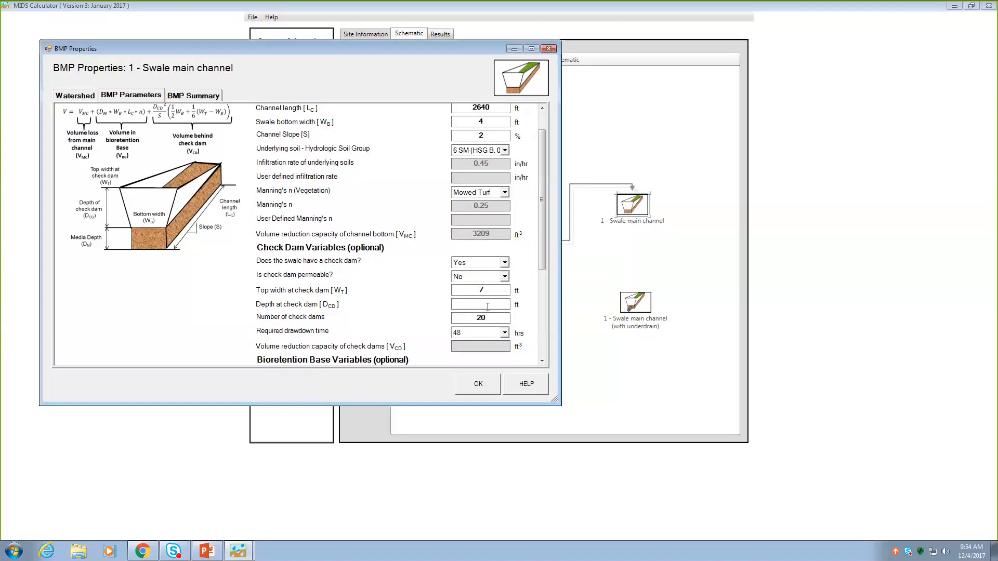
text(1.8)
- Specify that the main channel has no bioretention base, review its parameters and accept its properties
click(543, 361)
drag(542, 361, 542, 360)
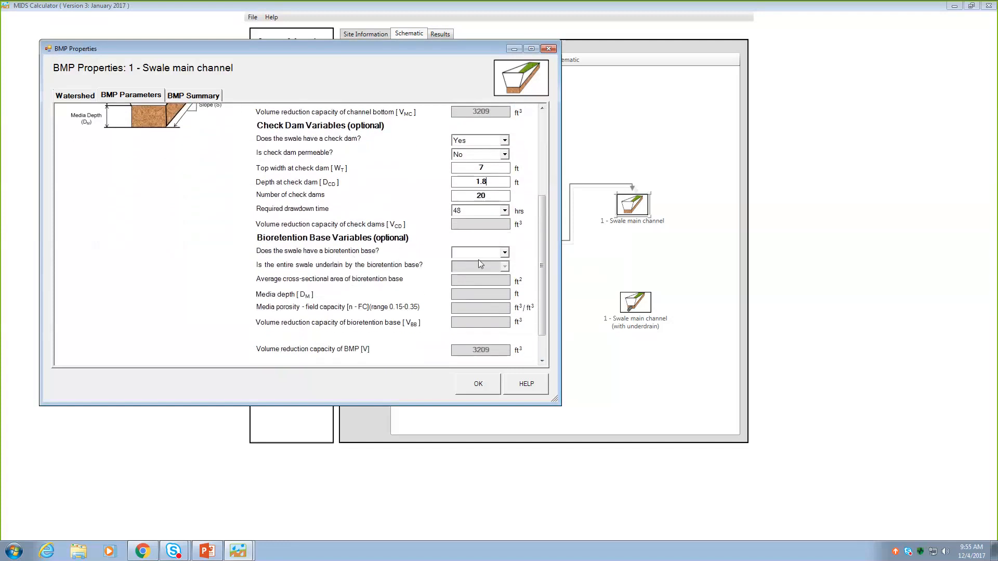
click(505, 254)
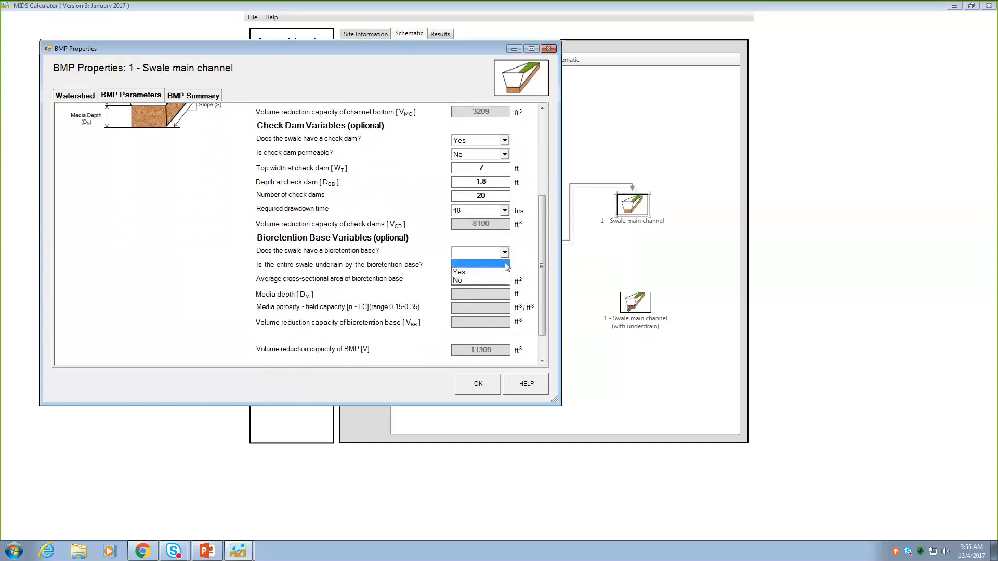
click(469, 280)
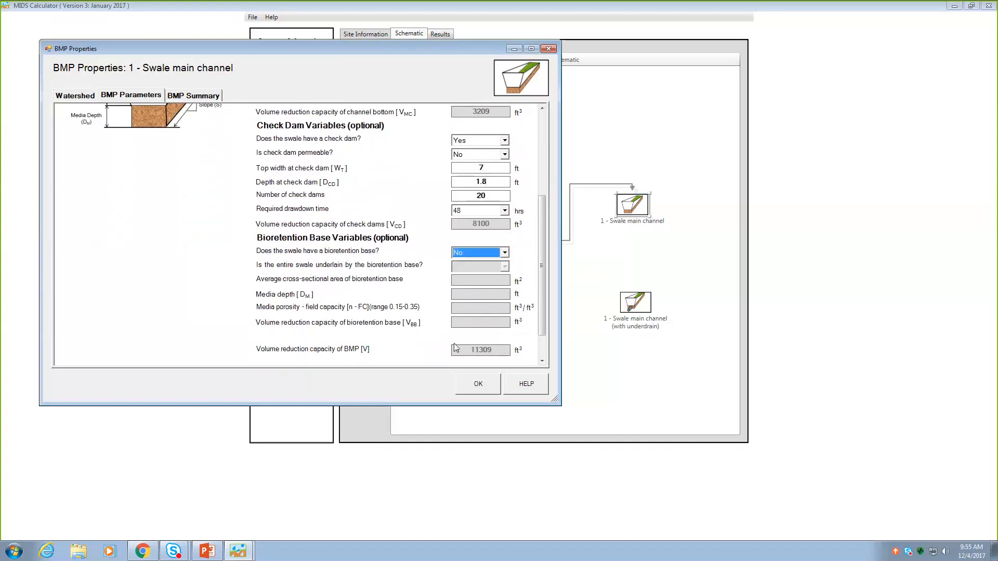
click(490, 168)
drag(542, 239, 542, 102)
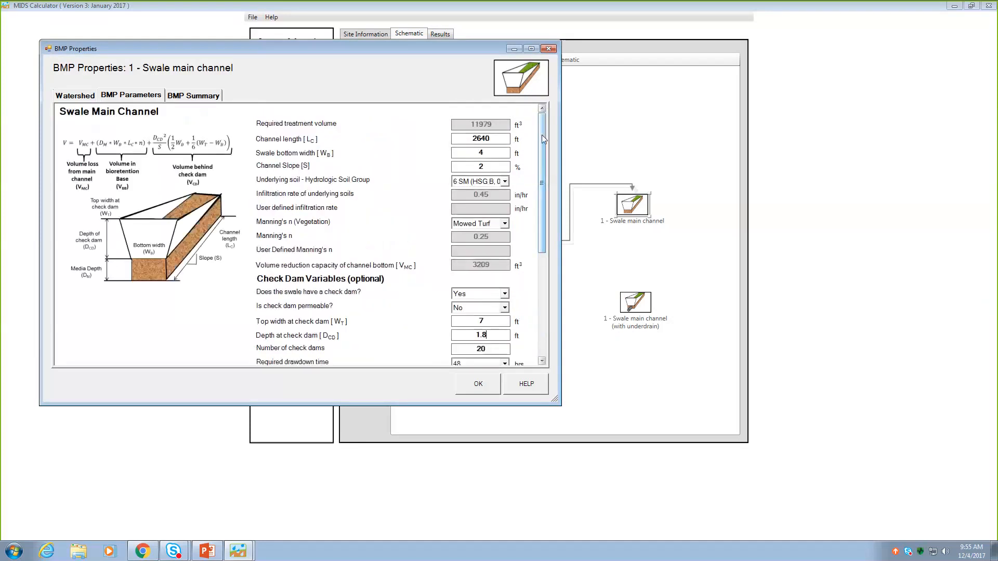
drag(542, 155, 545, 276)
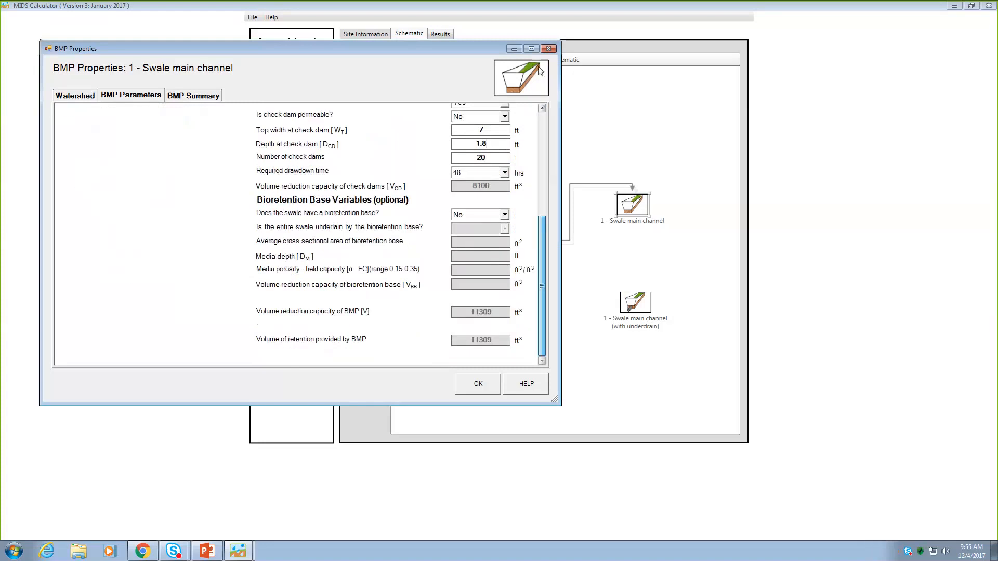
click(544, 125)
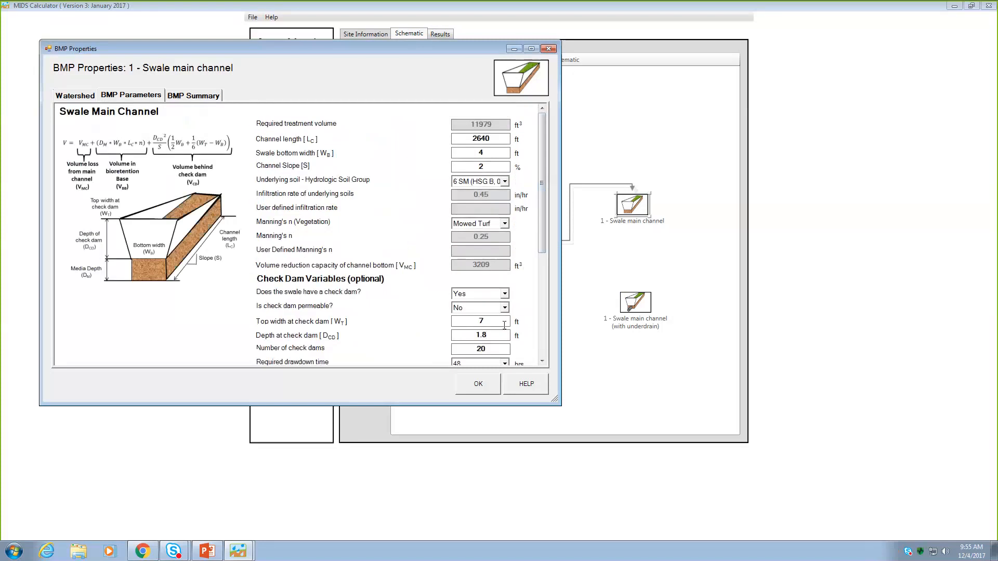
click(486, 391)
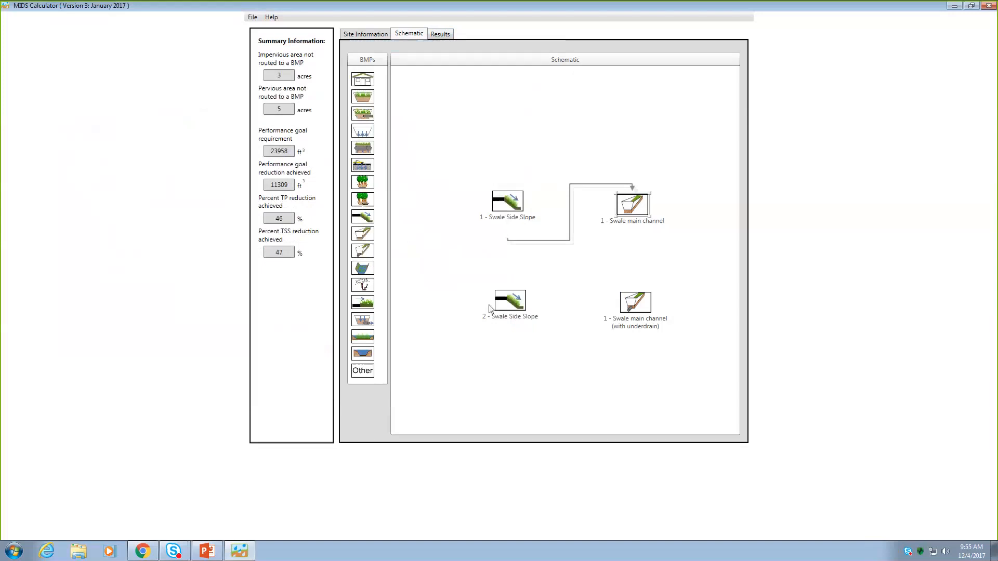
- Give 2 - Swale Side Slope 5 acres of C-soil managed turf and 3 impervious acres, routed to 1 - Swale main channel (with underdrain)
drag(516, 300, 512, 307)
double_click(512, 307)
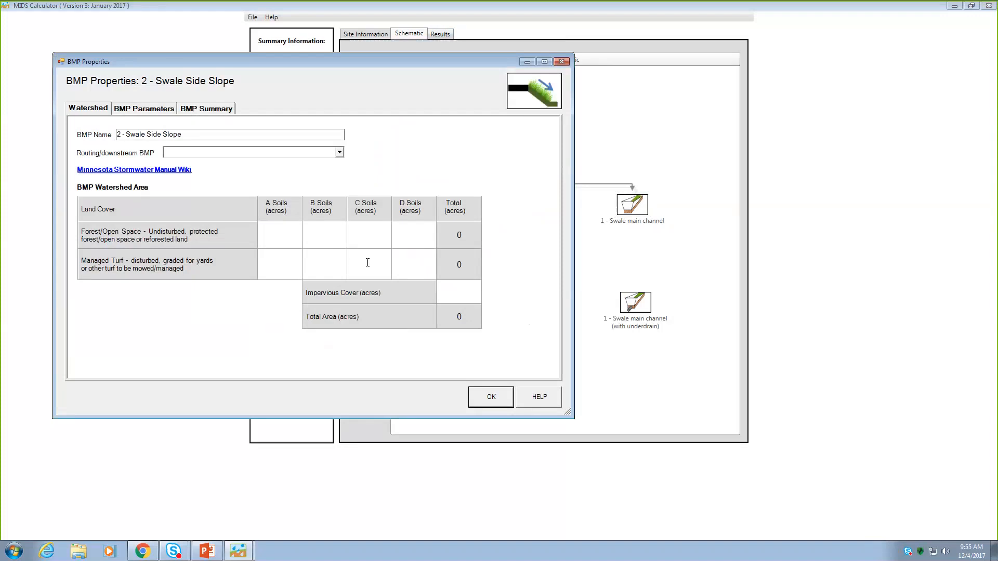
text(5)
click(462, 290)
text(3)
click(339, 153)
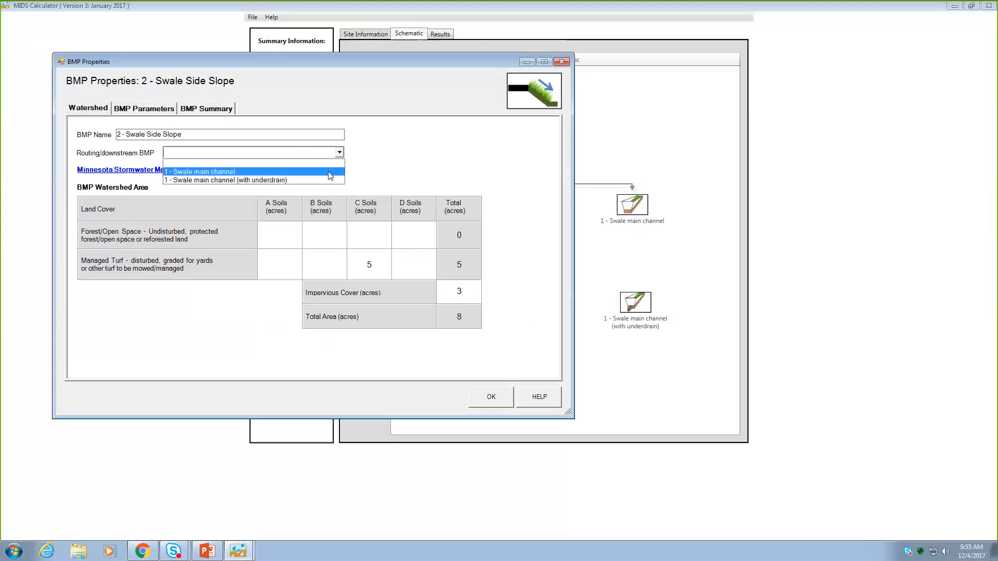
click(273, 180)
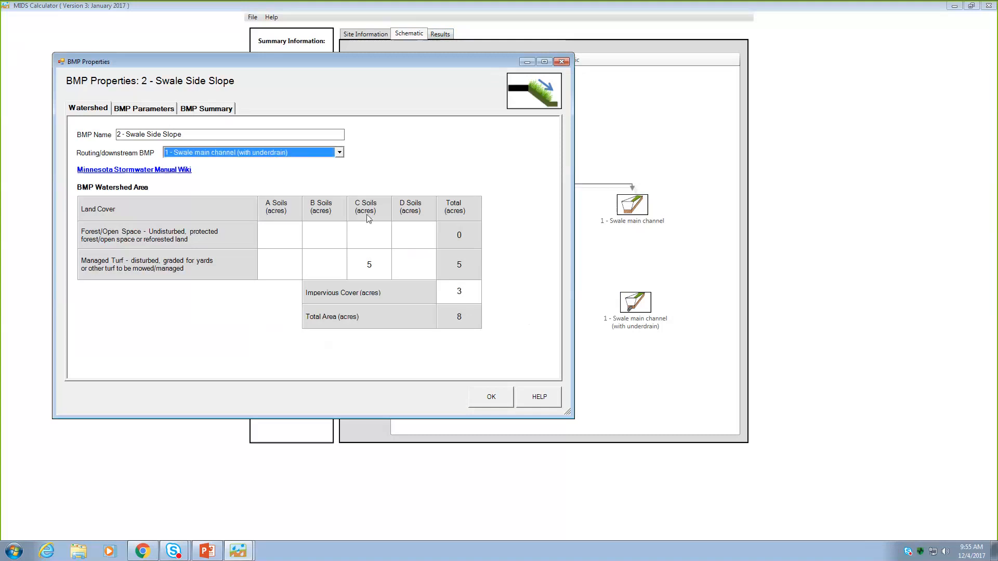
- In the BMP parameters of 2 - Swale Side Slope, set side slope 5:1, flow path length 4 ft and channel length 2640 ft
click(135, 112)
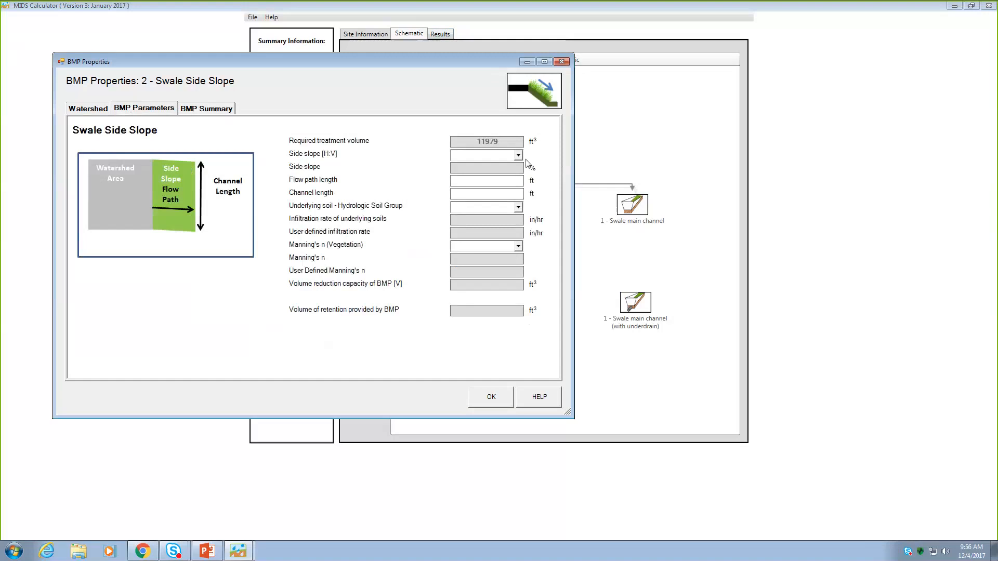
click(517, 155)
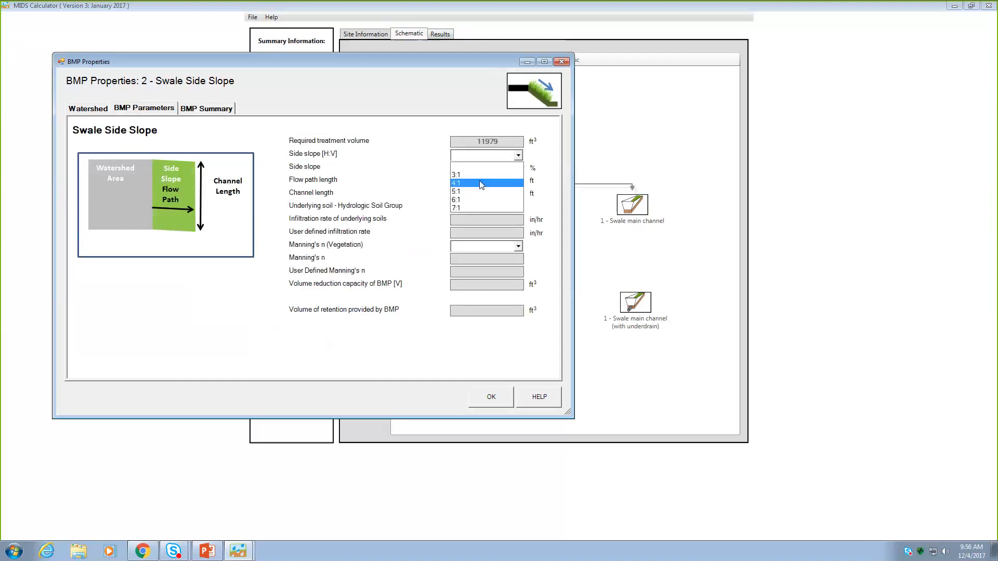
click(469, 192)
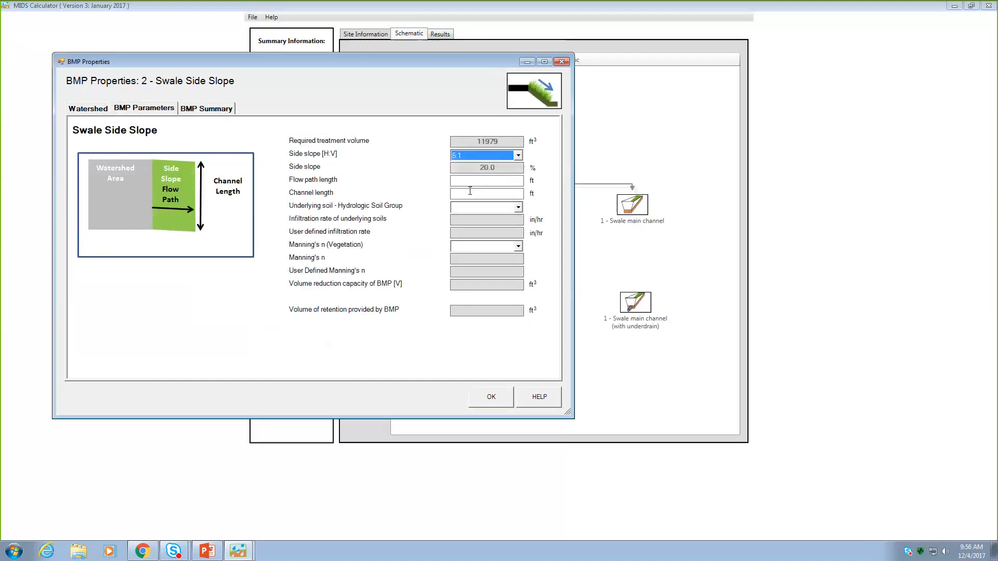
click(502, 181)
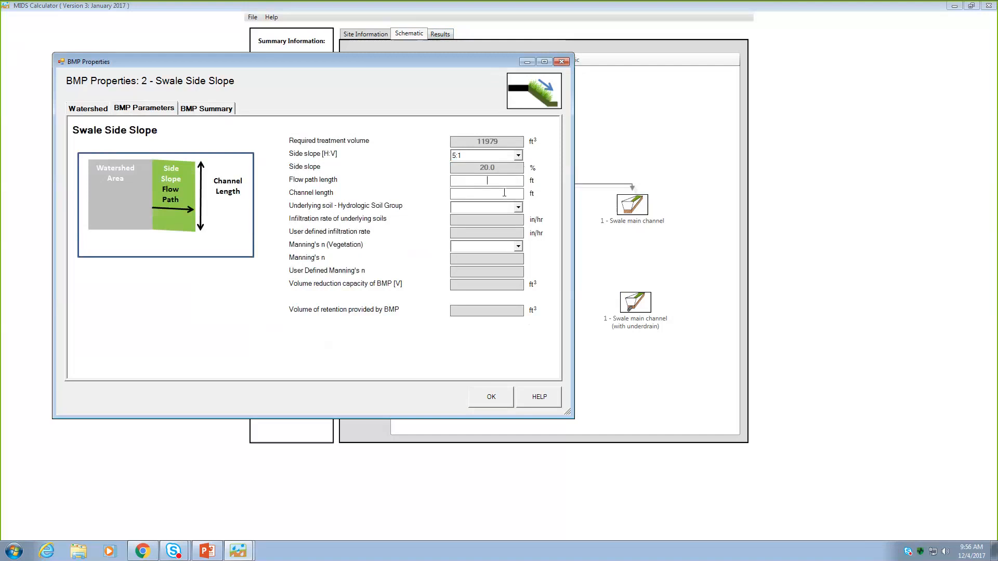
text(4)
click(498, 193)
text(2640)
- Choose underlying soil 8 ML (HSG C, 0.2 in/hr) and Mowed Turf vegetation for the second side slope, and accept its properties
click(518, 208)
click(539, 276)
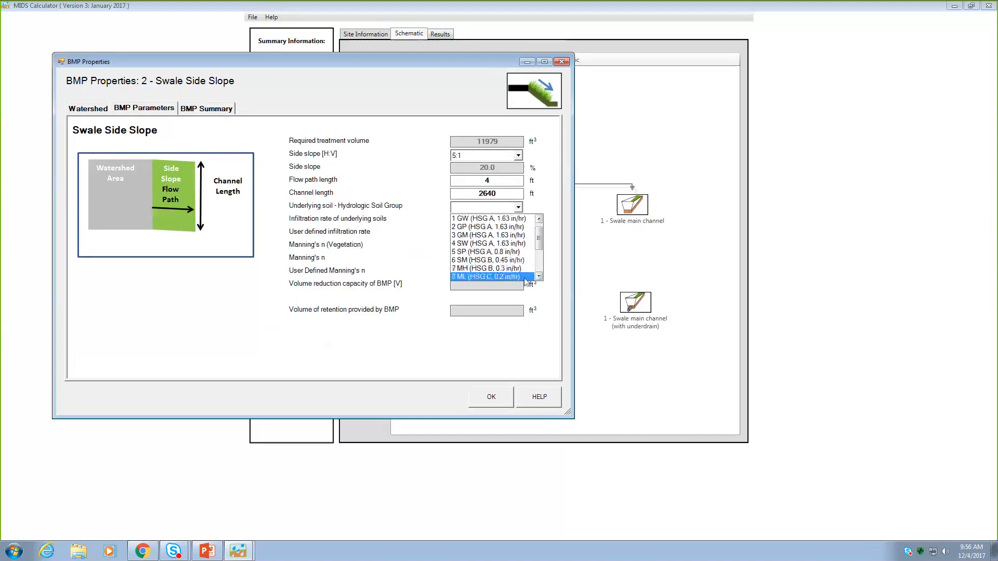
click(523, 276)
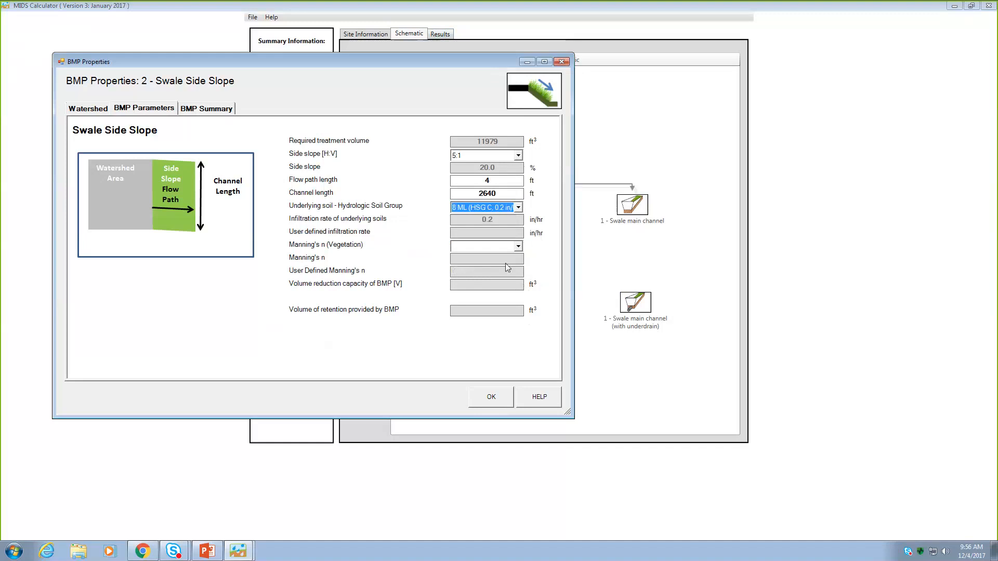
click(518, 246)
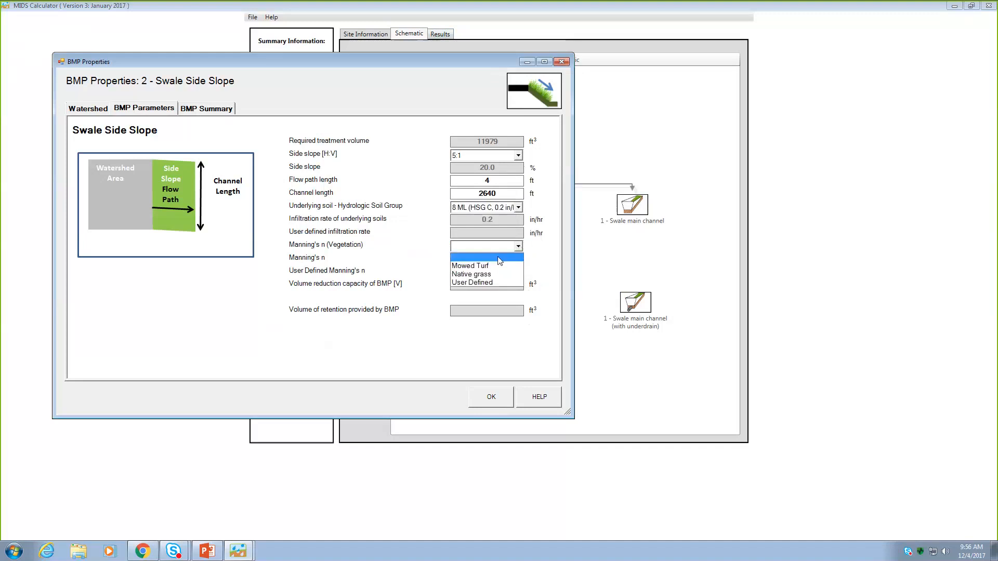
click(488, 265)
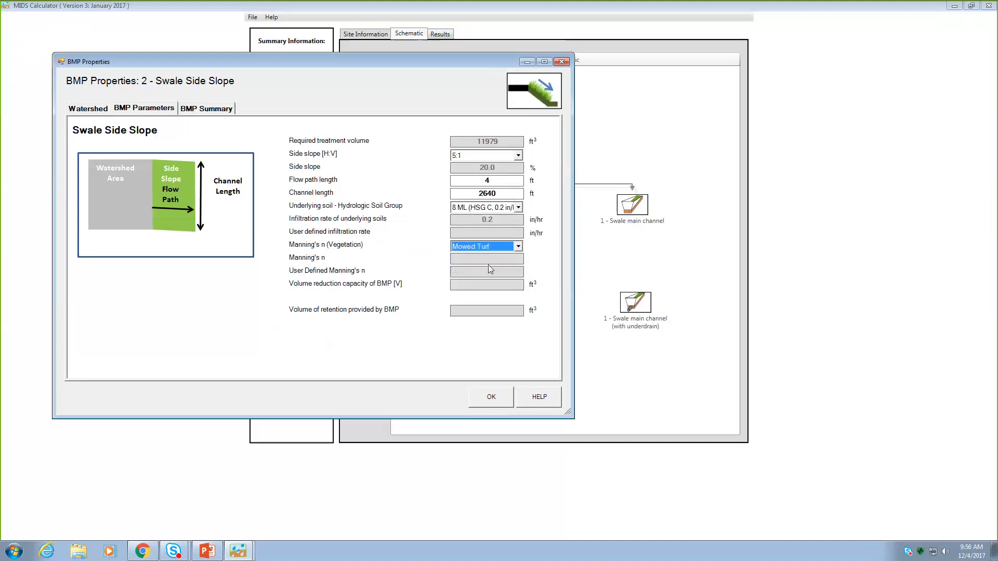
click(490, 401)
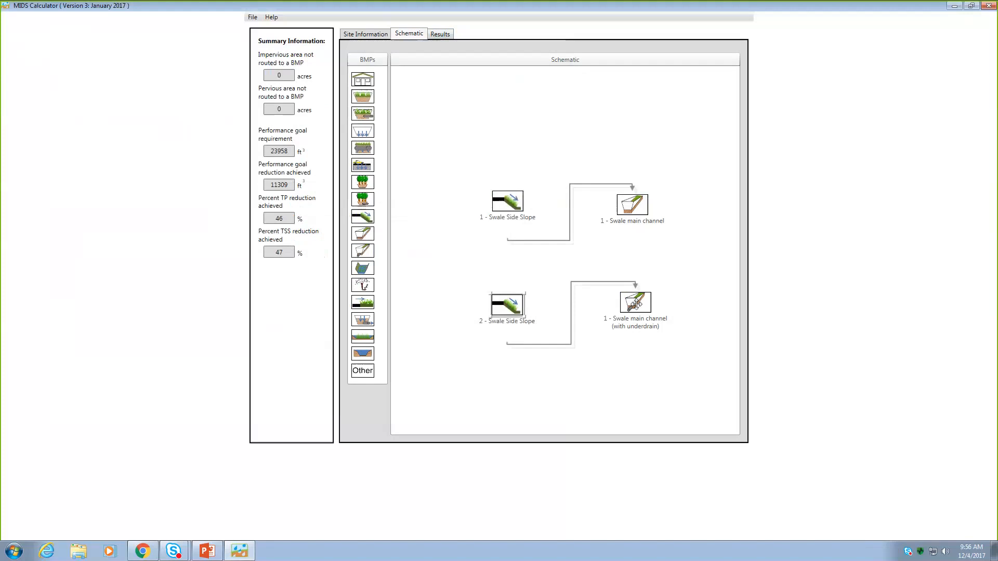
- For the main channel with underdrain, specify an underdrain elevated above native soils, channel length 2640 ft, bottom width 4 ft and slope 2%
double_click(636, 304)
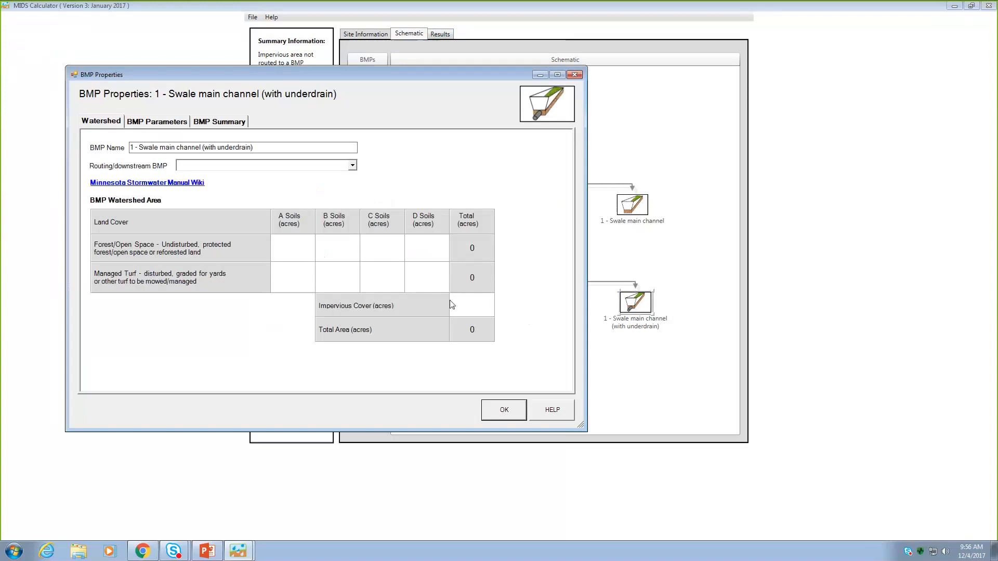
click(171, 122)
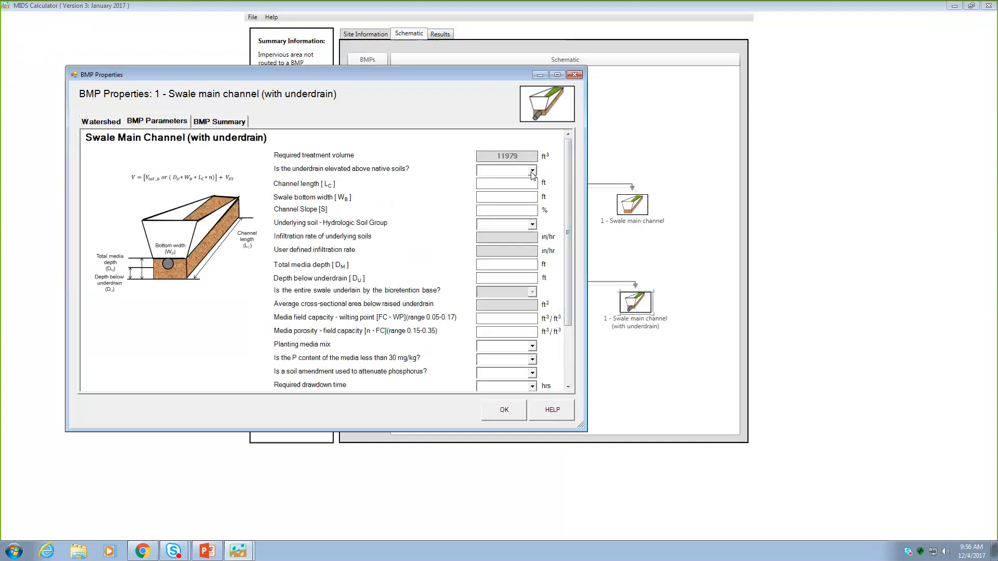
click(532, 172)
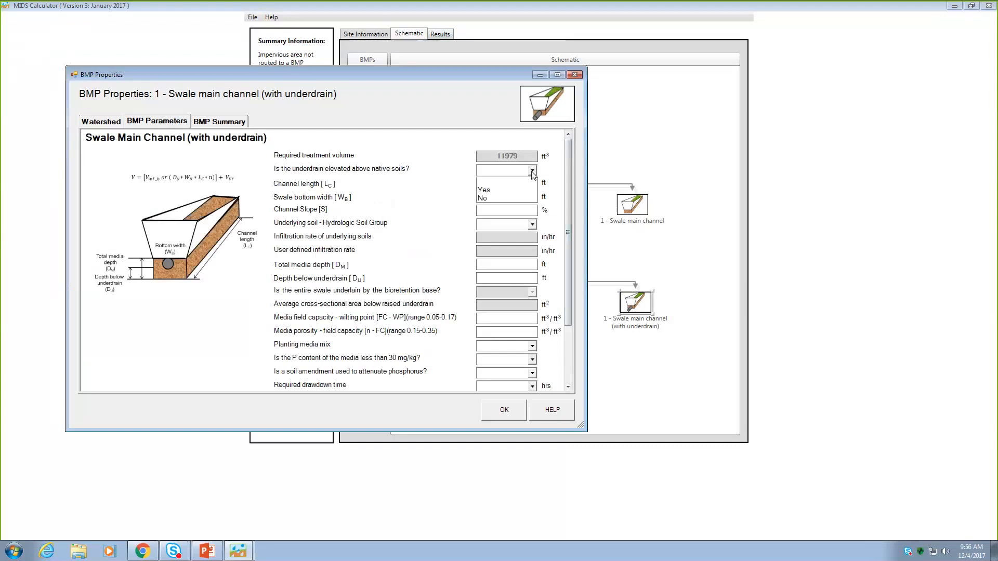
click(513, 190)
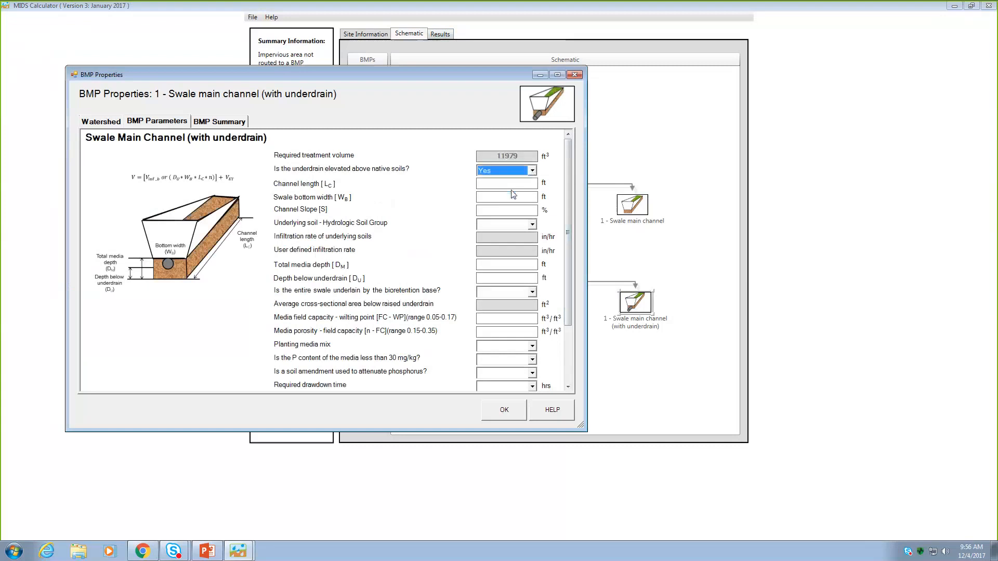
click(516, 185)
text(2640)
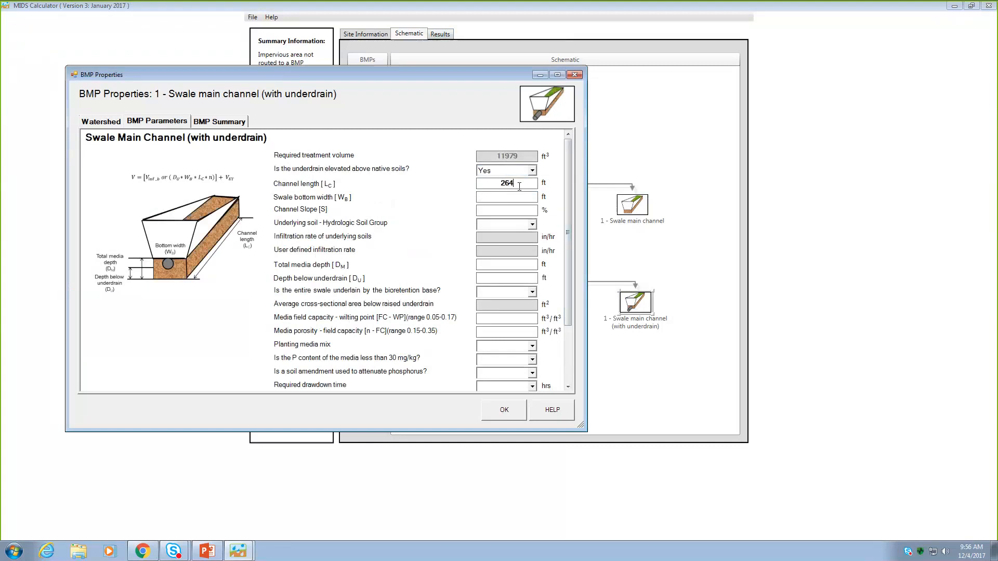
click(507, 197)
text(4)
text(2)
- Choose underlying soil 8 ML (HSG C, 0.2 in/hr) for the main channel with underdrain
click(532, 225)
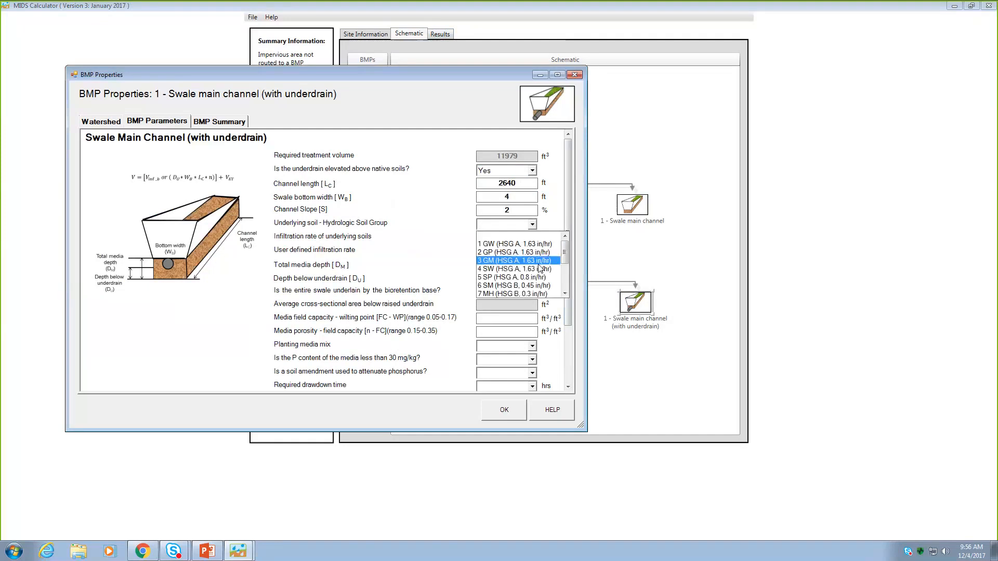
click(565, 295)
click(538, 294)
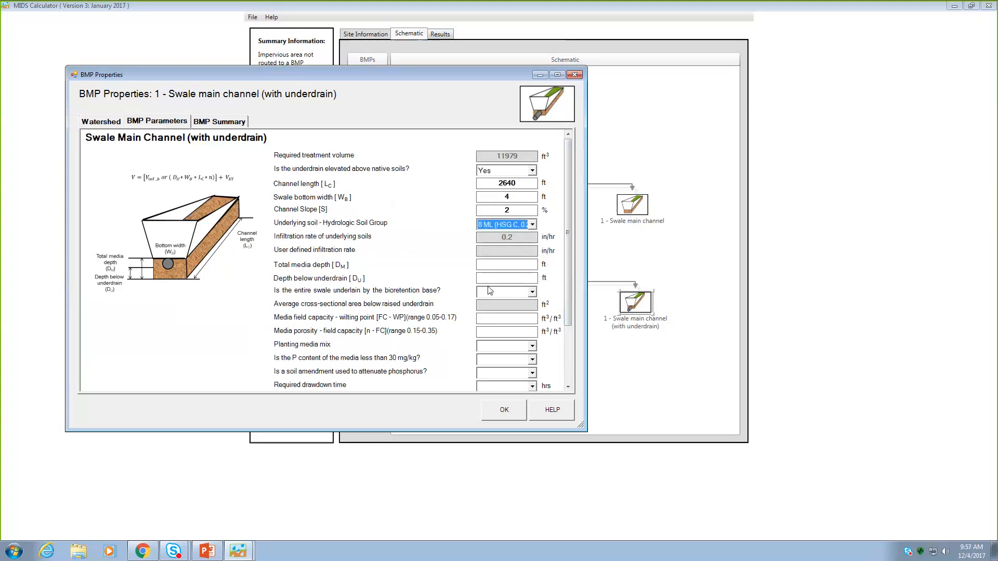
- Set the underdrained channel's total media depth to 2 ft, depth below underdrain to 0.8 ft and required drawdown time to 48 hours
click(533, 265)
text(2)
click(535, 281)
text(0.)
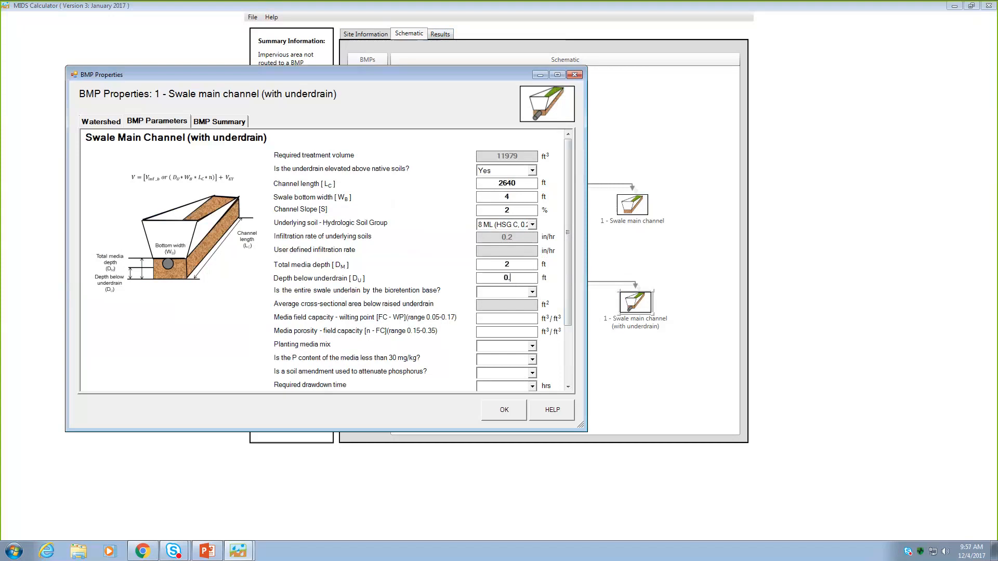
text(8)
click(533, 387)
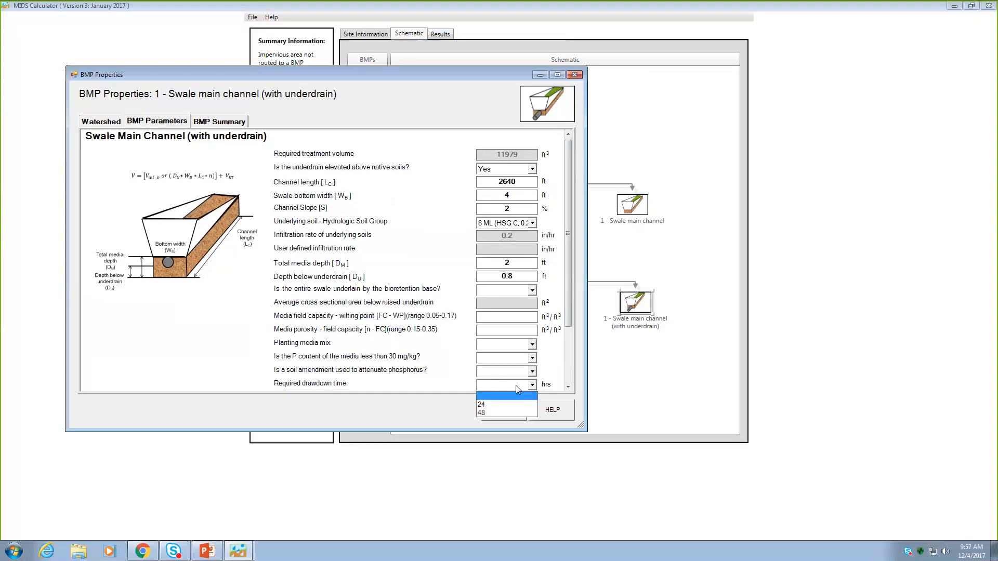
click(484, 415)
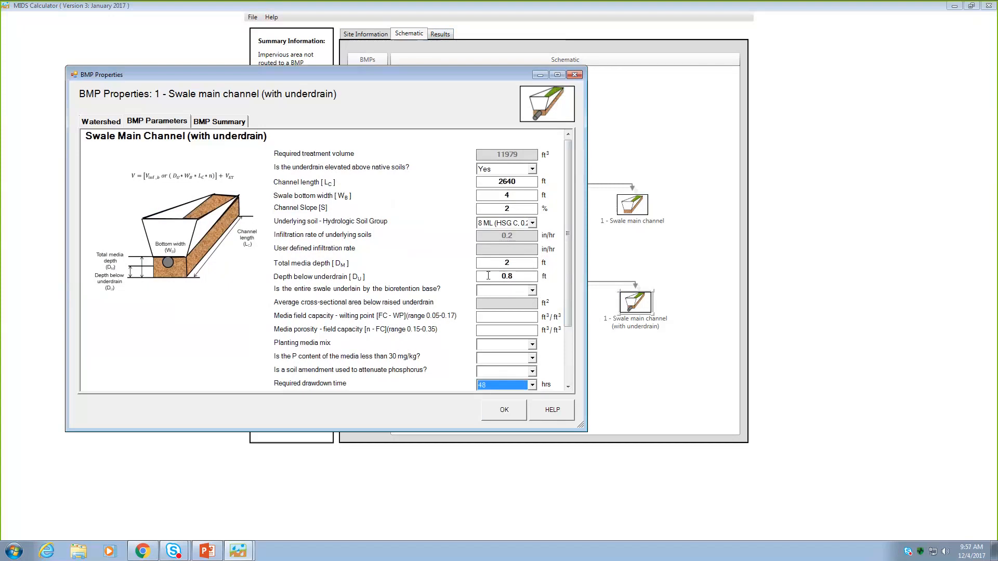
- Try a depth below underdrain of 1 ft for the underdrained channel, dismiss the notice and enter 0.8 ft again
drag(519, 276, 480, 265)
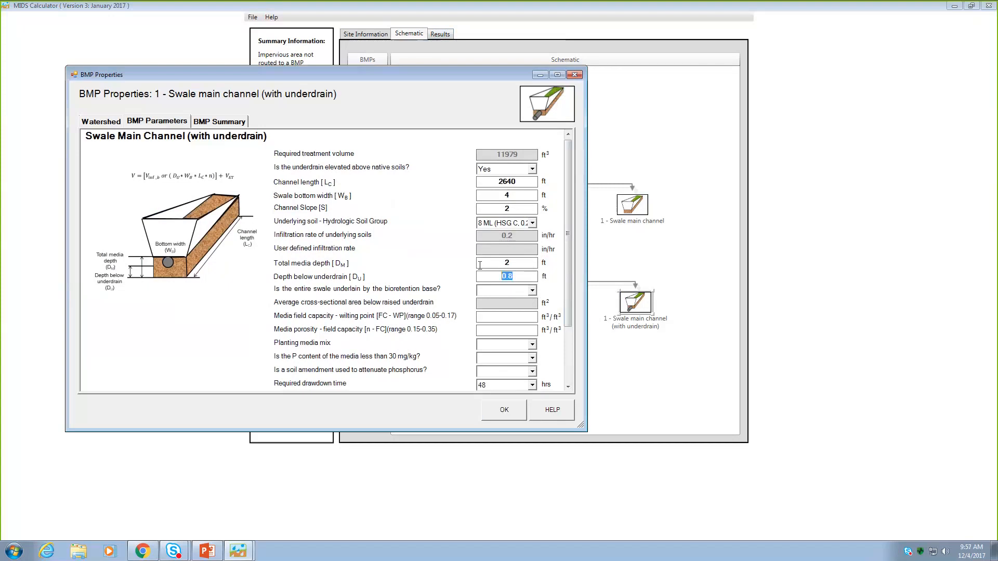
text(1)
key(Tab)
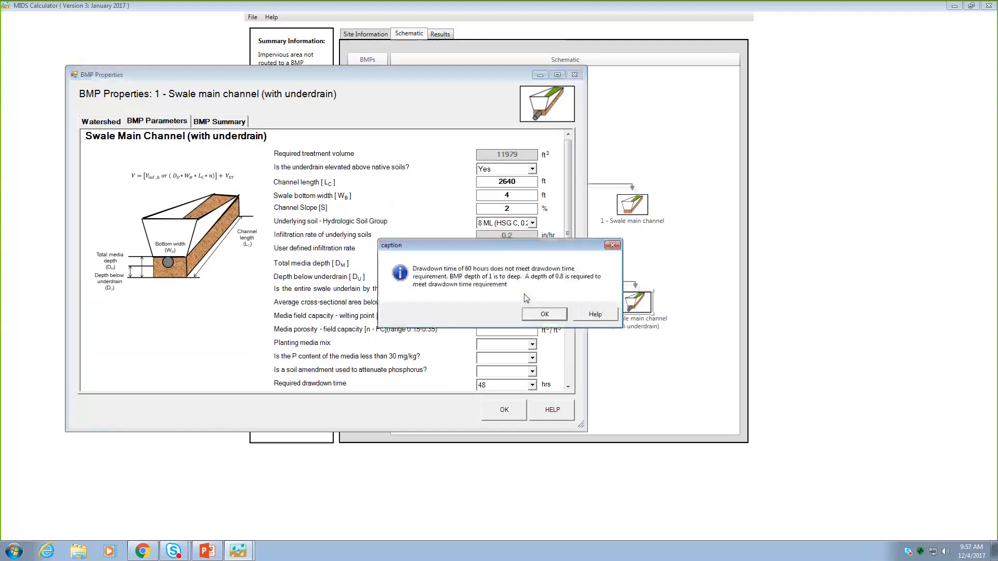
click(542, 314)
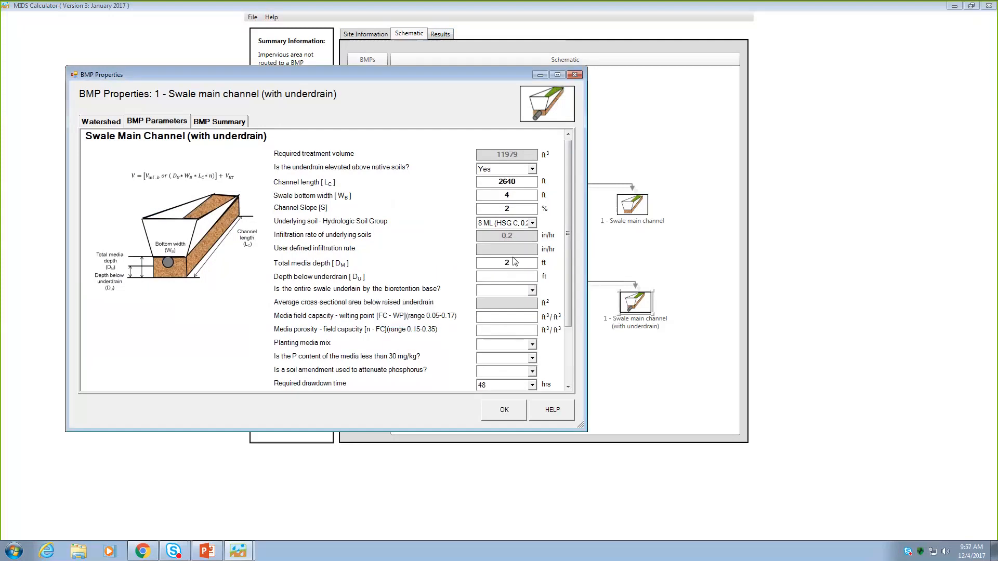
text(0.8)
- Try specifying that the bioretention base does not underlie the entire swale, with an average cross-sectional area of 1000 ft²
click(533, 291)
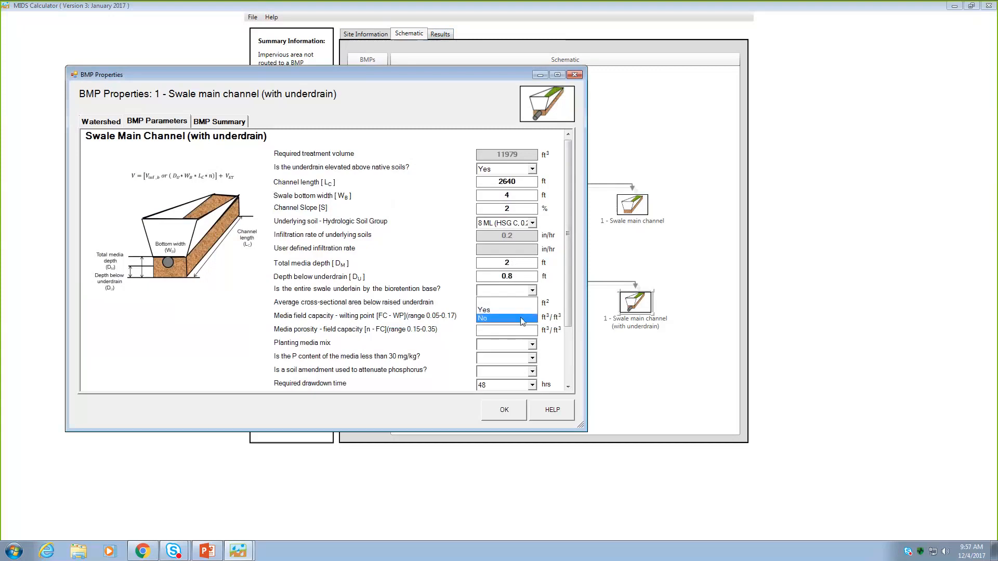
click(506, 318)
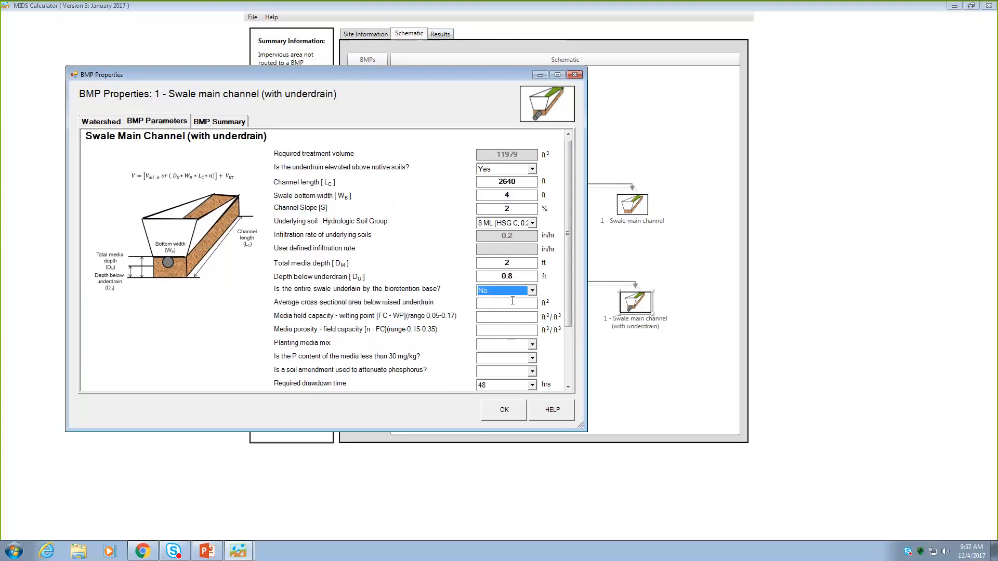
click(513, 303)
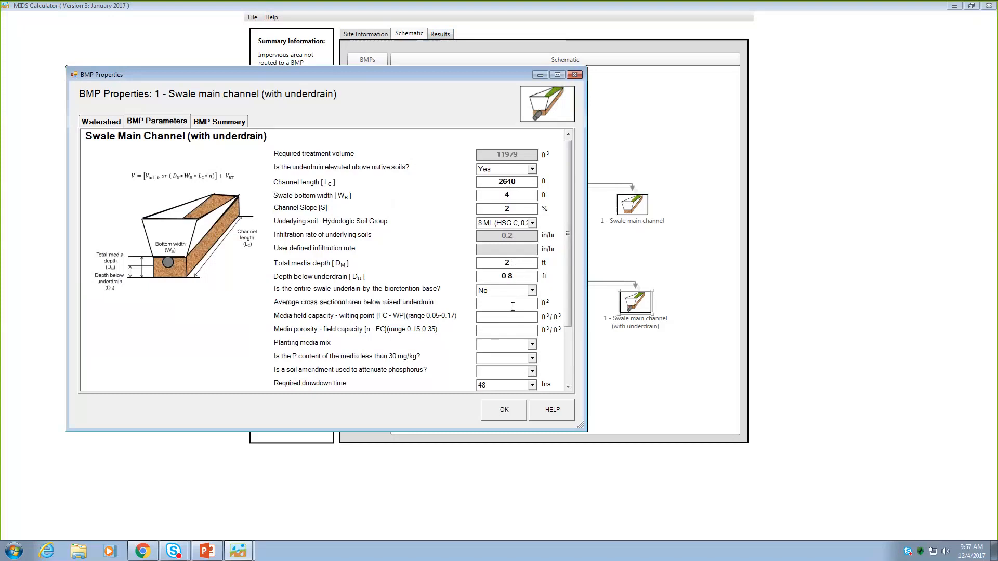
text(1000)
click(507, 316)
- Specify that the bioretention base underlies the entire swale, with media field capacity minus wilting point 0.11 and media porosity minus field capacity 0.25
click(532, 291)
click(504, 311)
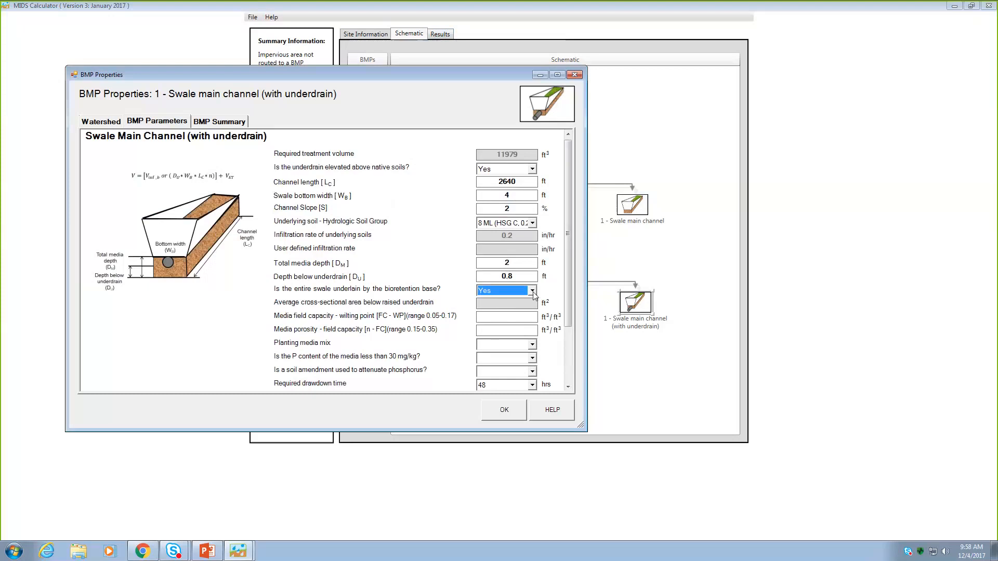
click(509, 317)
text(0.11)
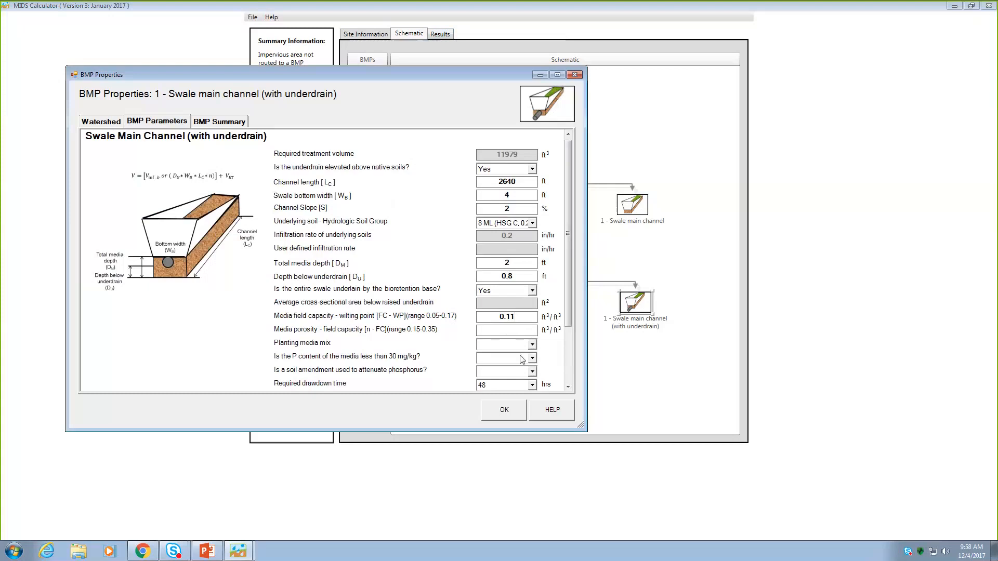
text(0.25)
- Choose Media Mix A with P content below 30 mg/kg and no phosphorus-attenuating soil amendment for the underdrained channel
click(532, 345)
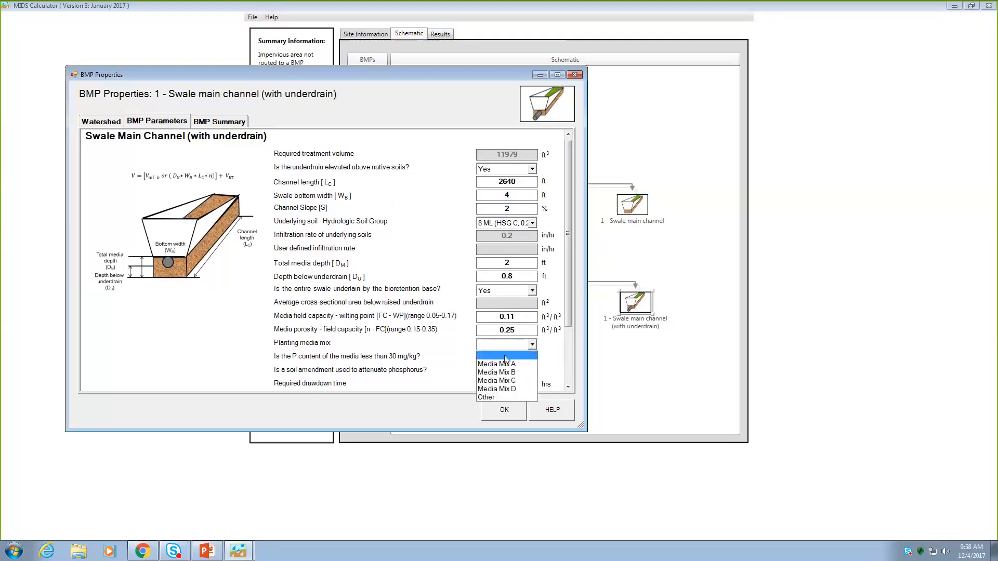
click(513, 365)
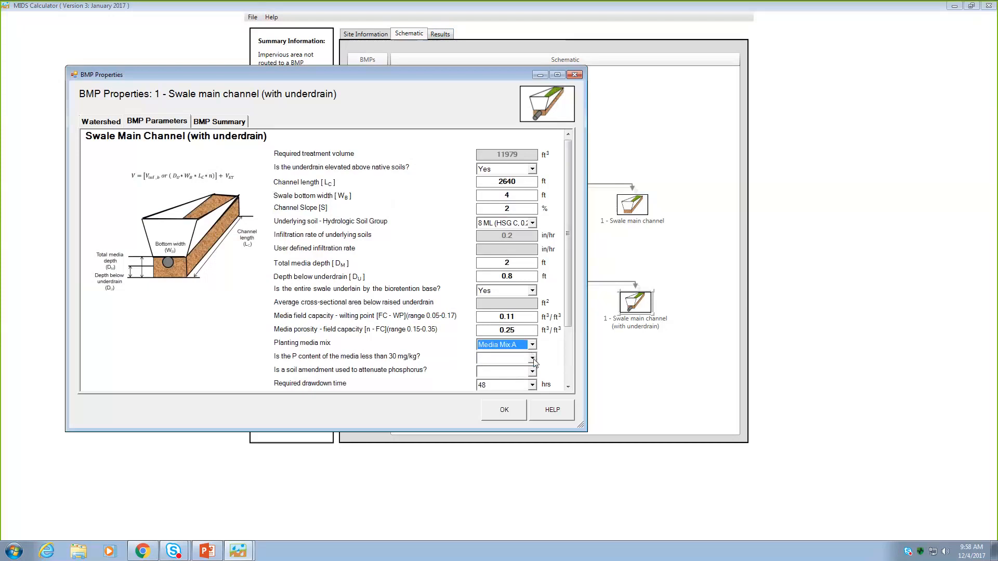
click(532, 360)
click(509, 378)
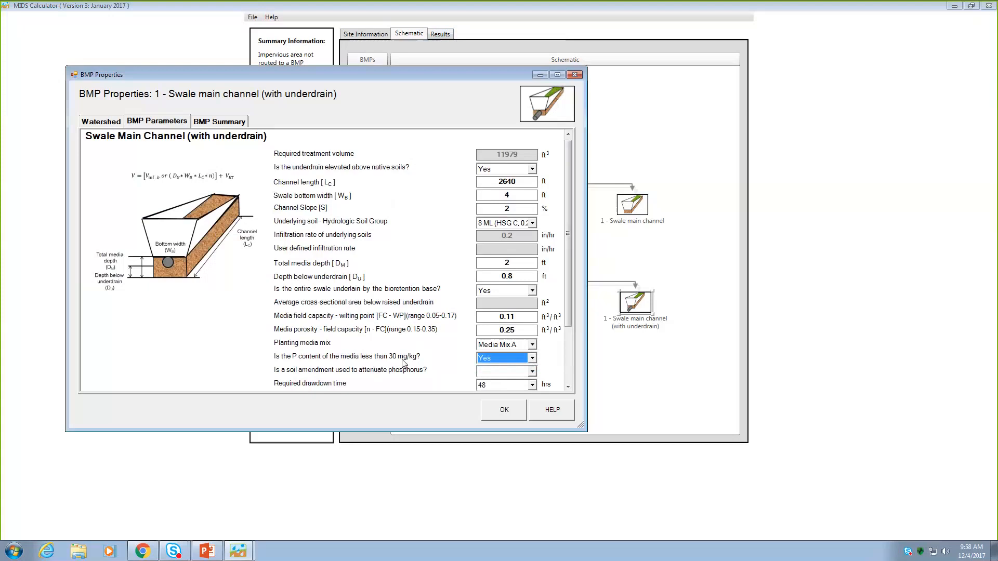
click(532, 372)
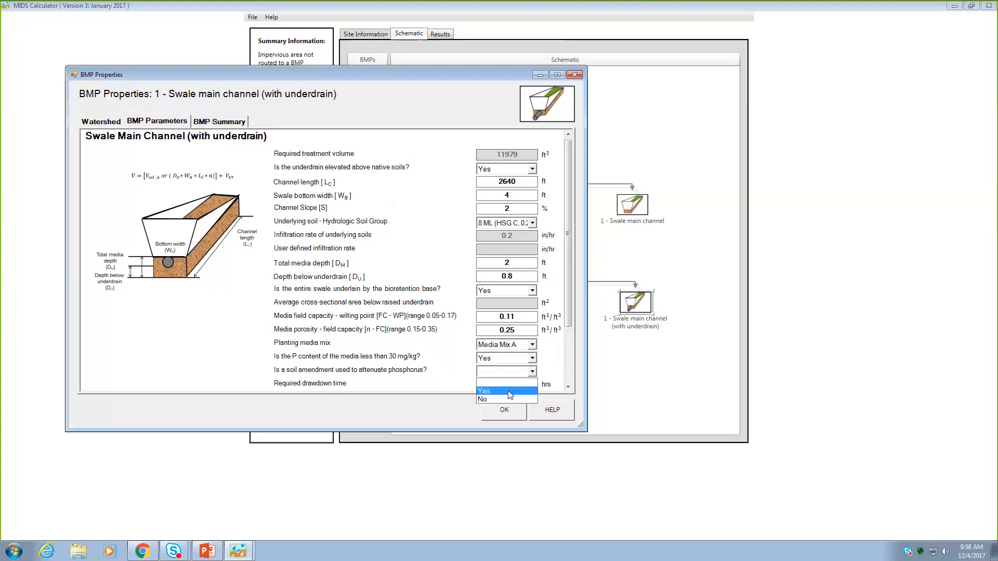
click(508, 399)
- Check the remaining volume reduction fields of the underdrained channel and accept its properties
click(568, 387)
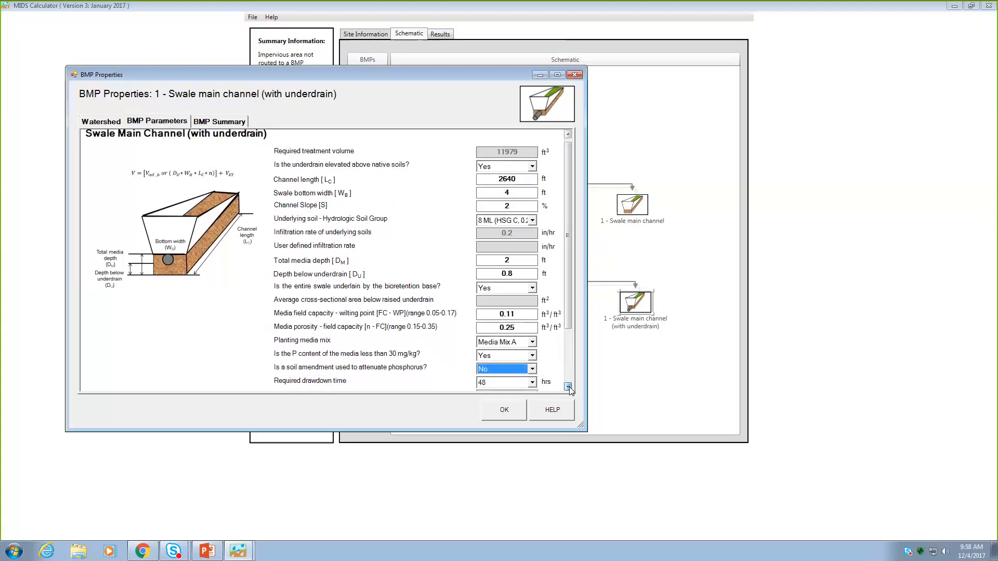
click(568, 387)
click(568, 387)
click(568, 387)
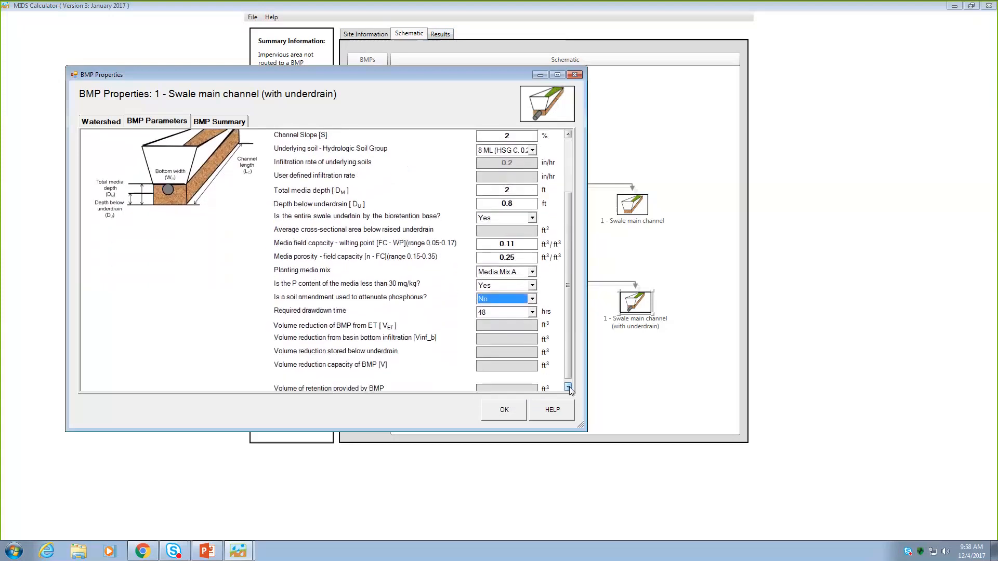
click(569, 388)
click(569, 388)
drag(569, 335, 569, 271)
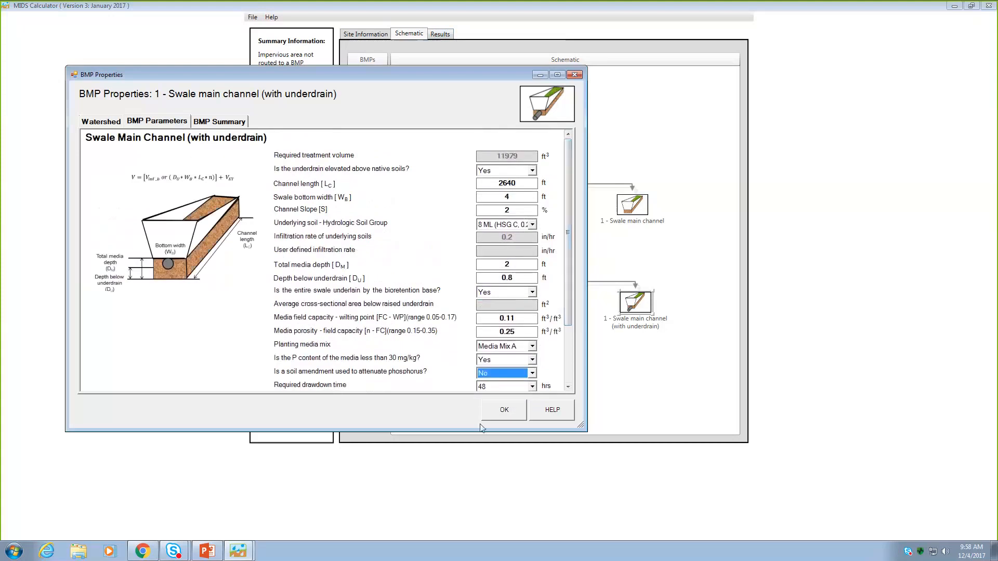
click(508, 410)
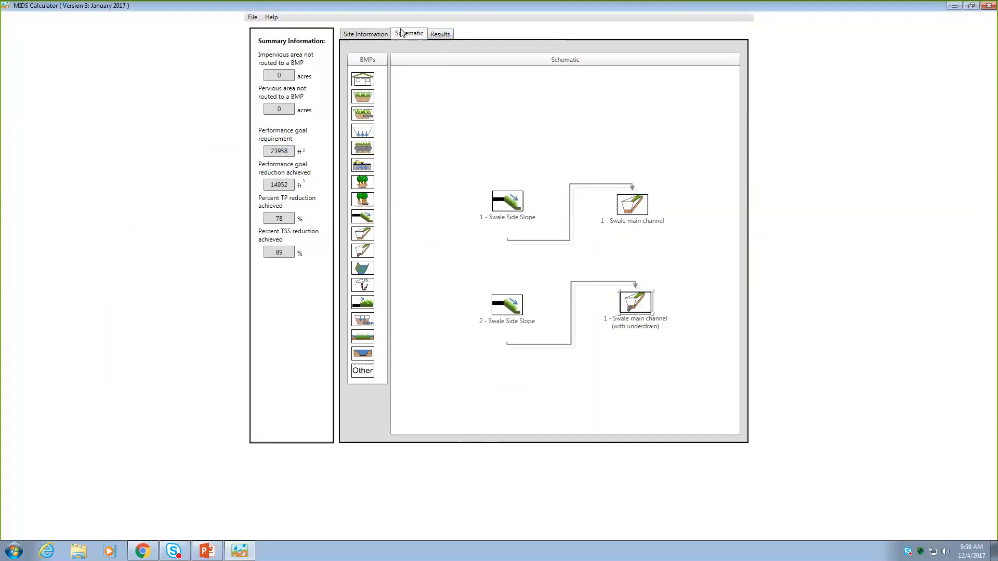
- Review the results report from the site information through the summary and the per-BMP volume, phosphorus and TSS tables
click(439, 34)
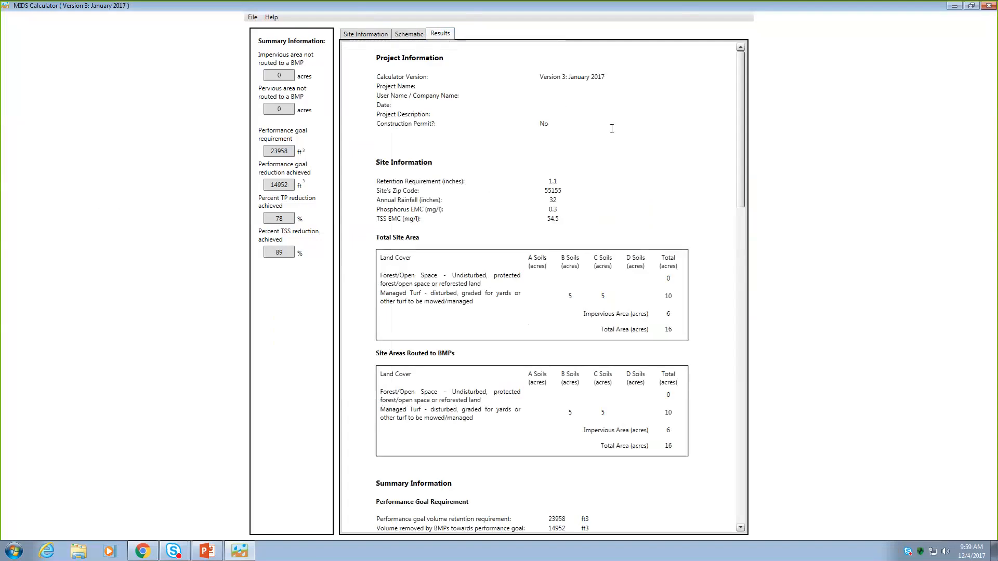
scroll(629, 149, down, 5)
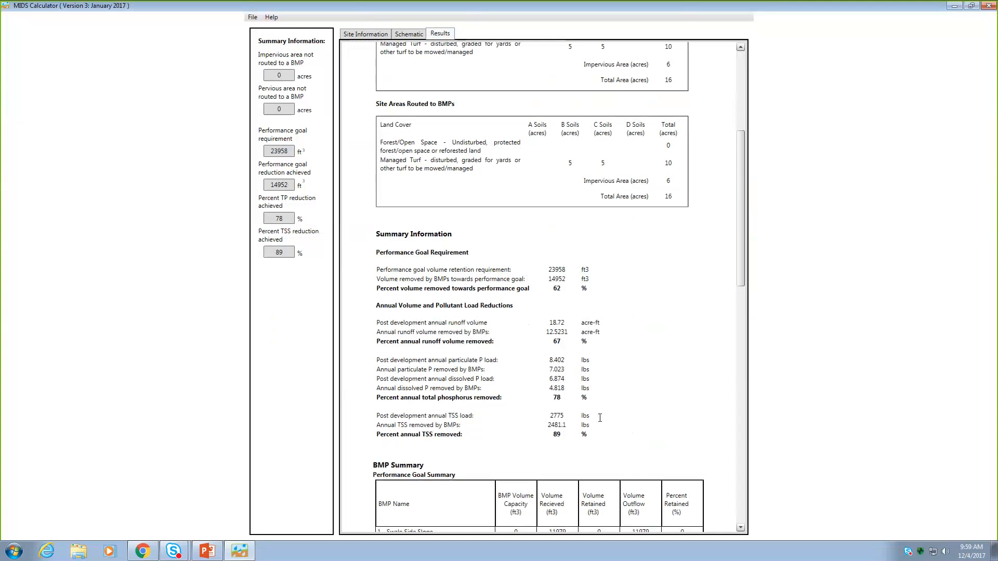
scroll(600, 418, down, 4)
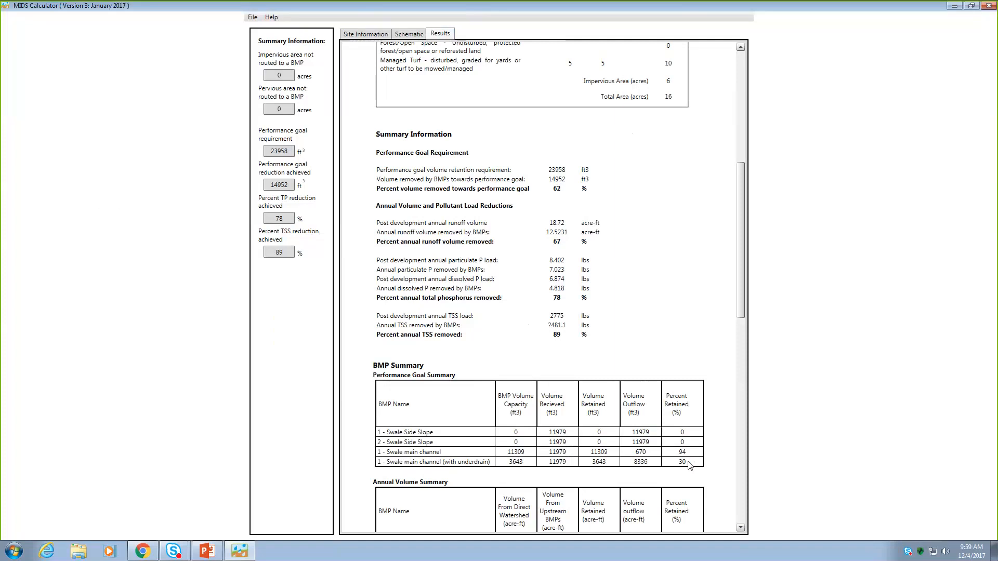
click(741, 528)
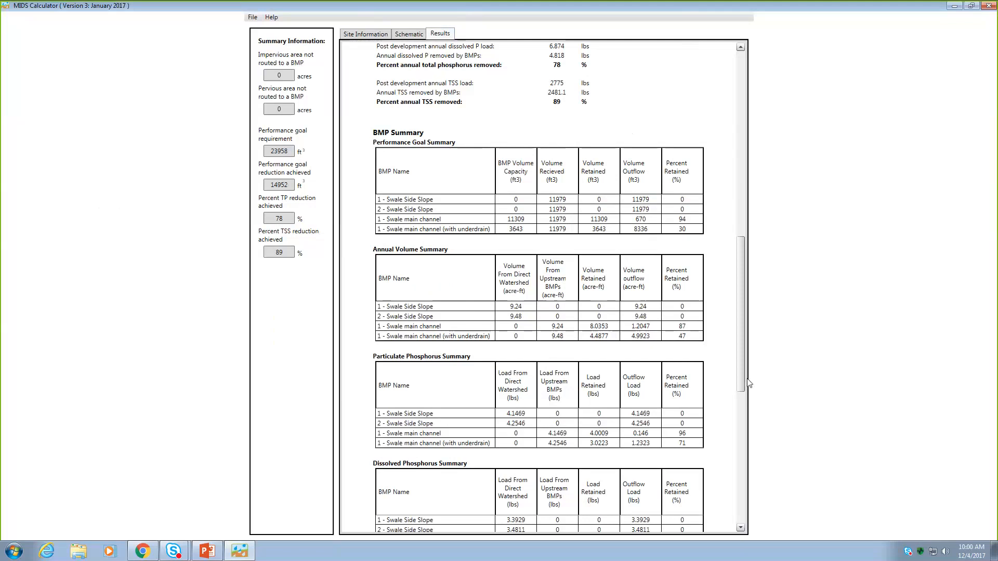
drag(742, 385, 752, 450)
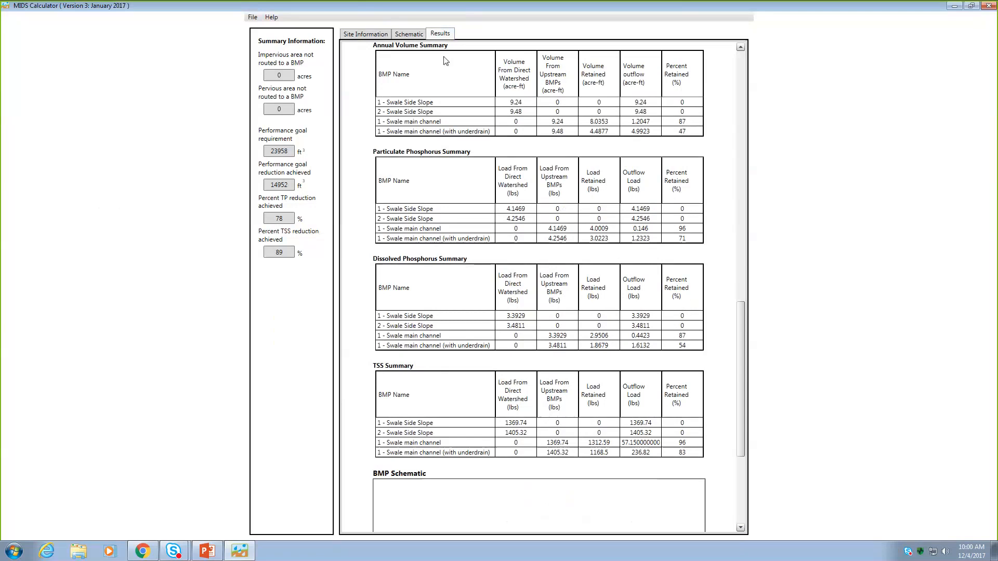
- Change the P content under 30 mg/kg answer to No for the main channel with underdrain, and accept its properties
click(409, 33)
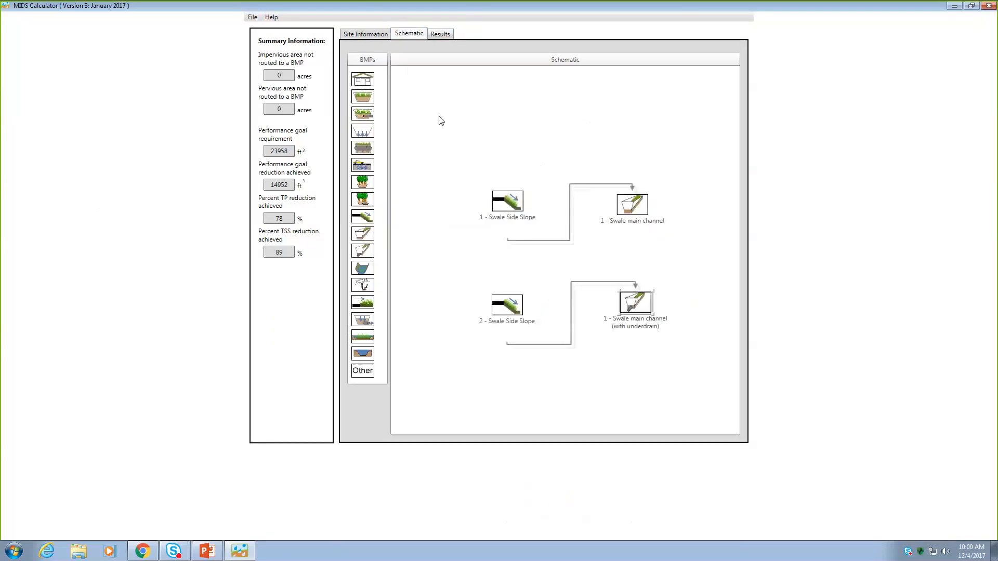
double_click(638, 306)
click(177, 137)
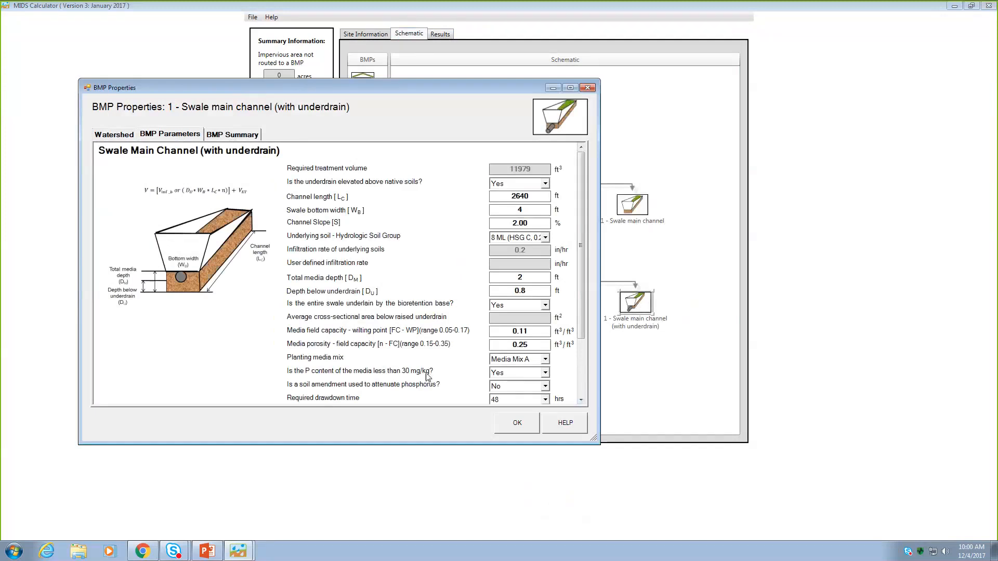
click(545, 373)
click(520, 399)
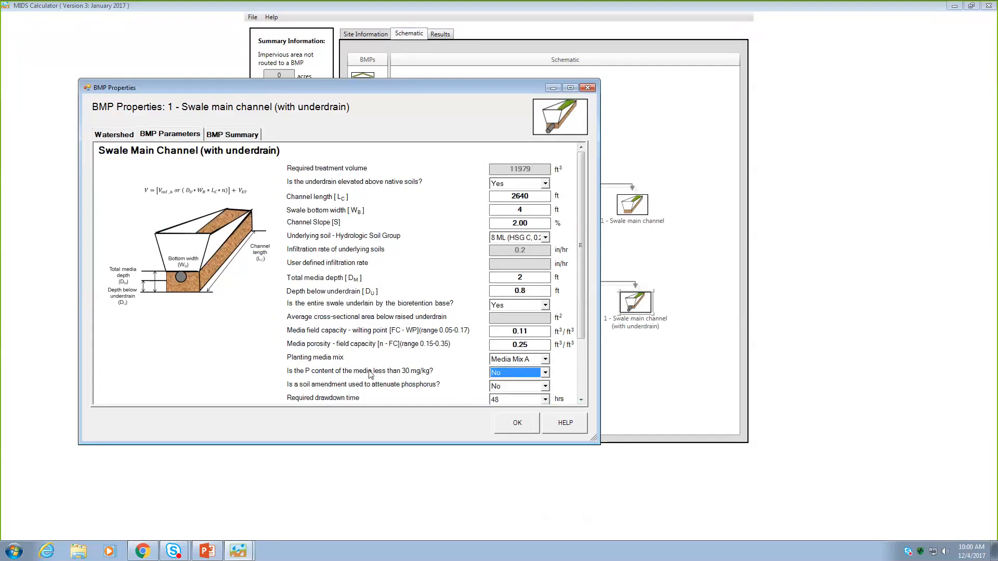
click(518, 423)
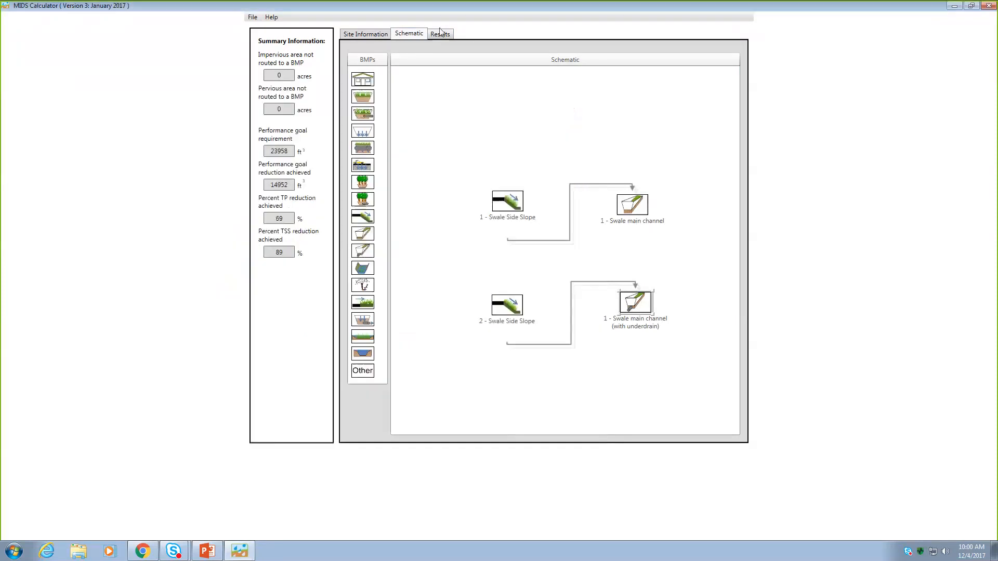
- Examine the updated results for phosphorus retention per BMP and the overall annual load reductions
click(441, 36)
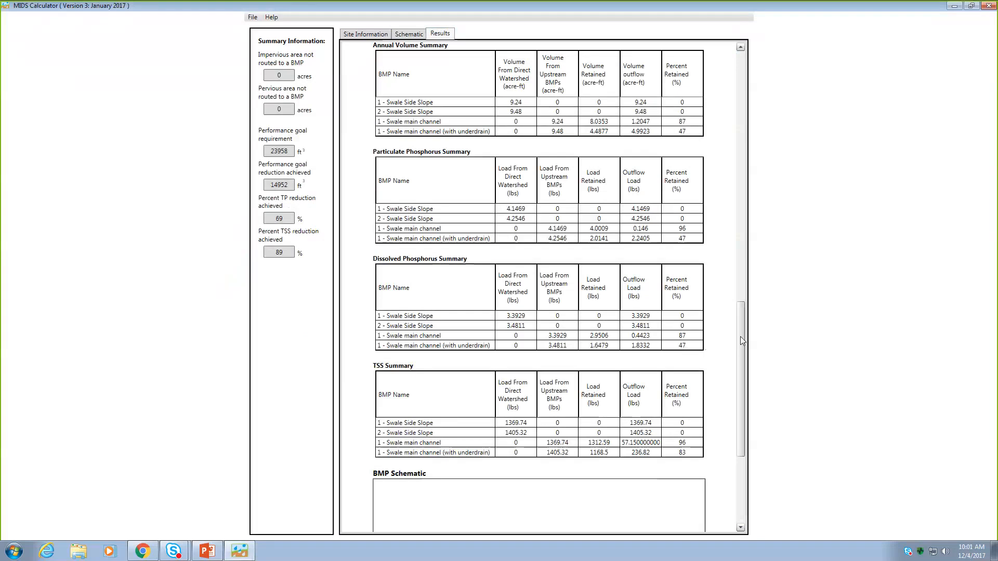
drag(742, 341, 740, 288)
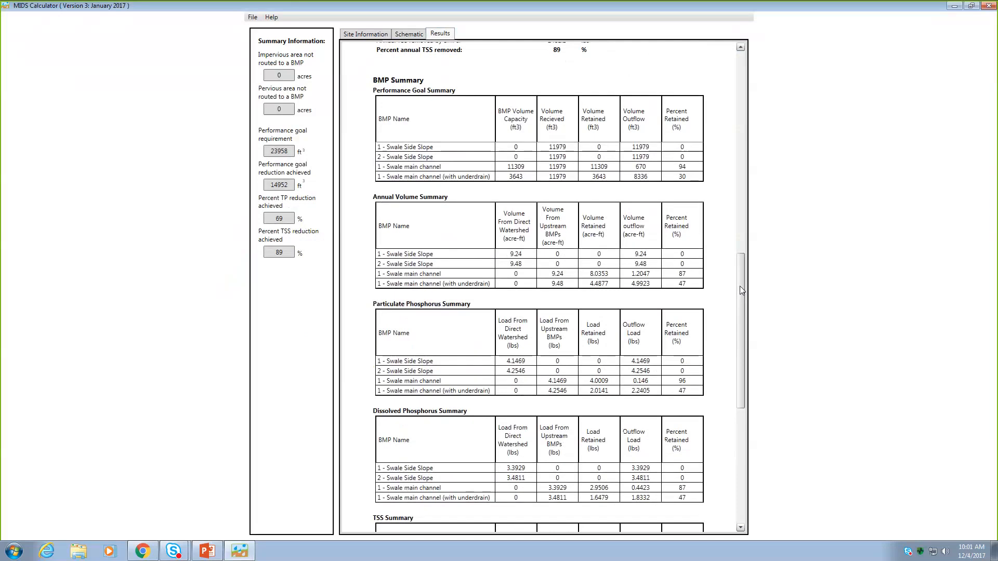
drag(742, 290, 762, 163)
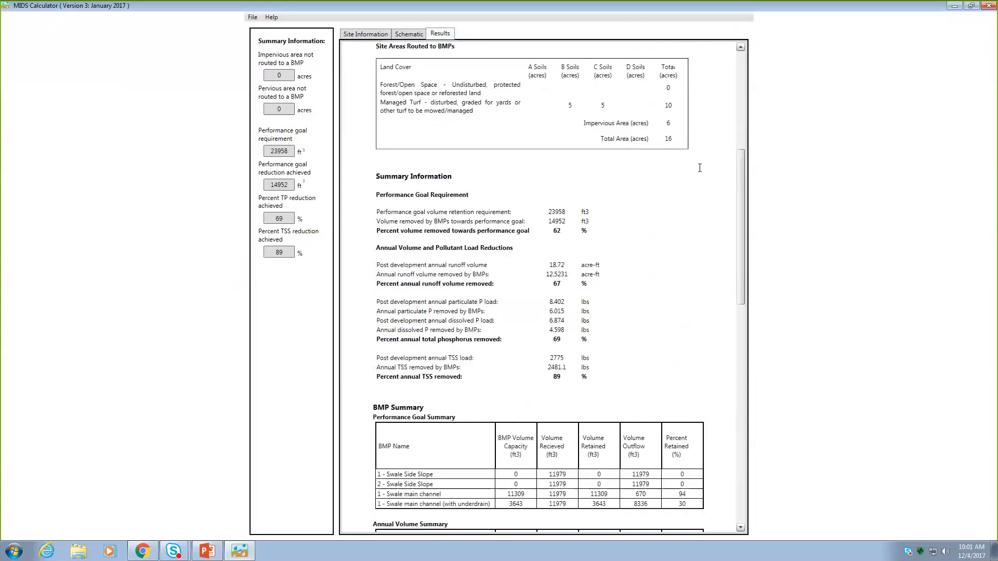
- Open the Minnesota Stormwater Manual help page for the swale main channel without underdrain, declining the browser add-ons
click(410, 34)
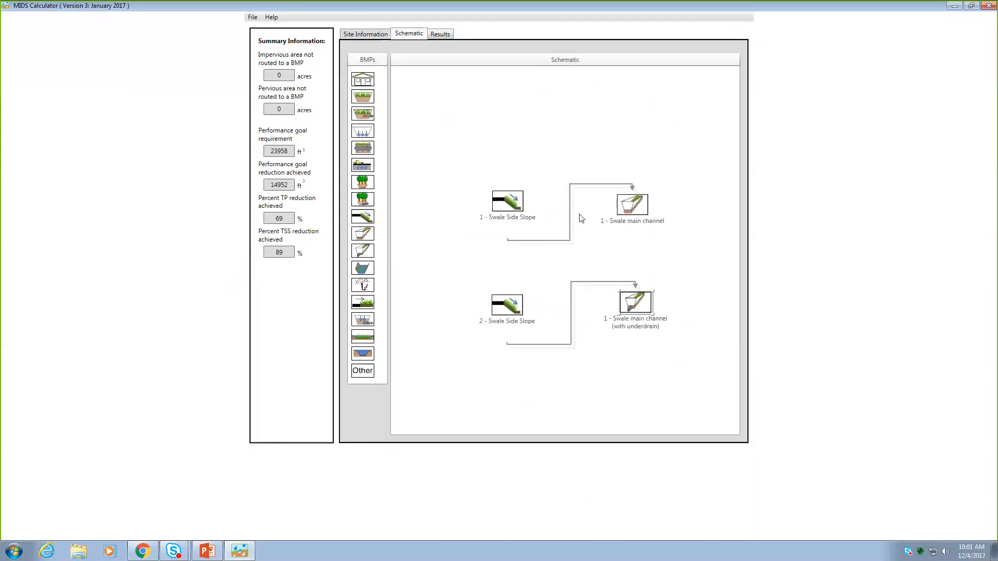
click(626, 205)
double_click(625, 205)
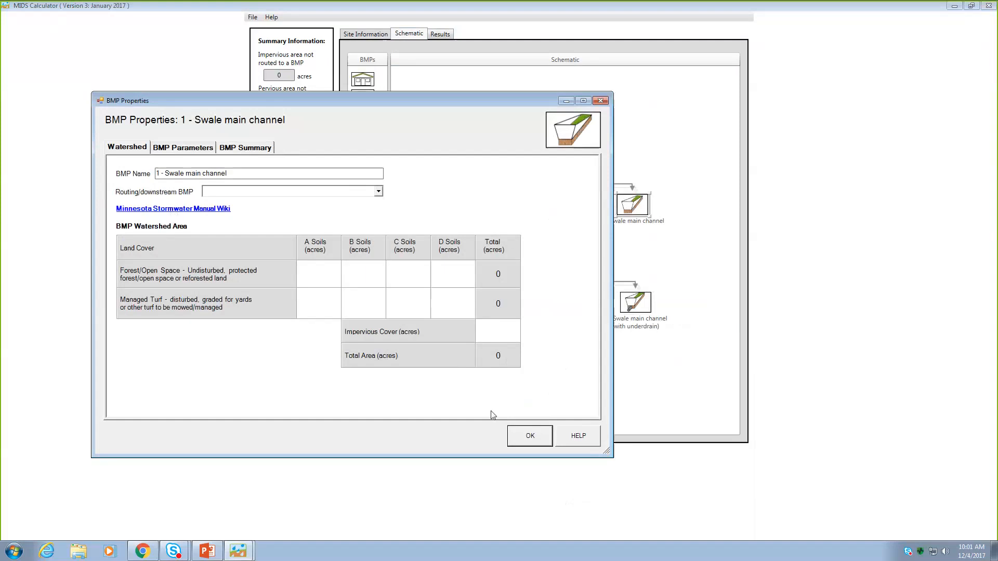
click(578, 437)
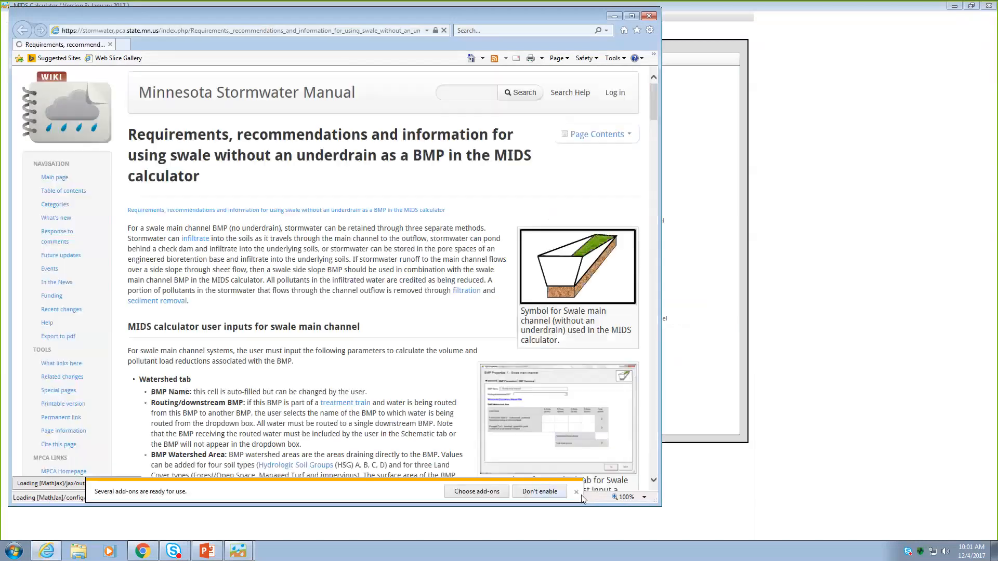
click(539, 492)
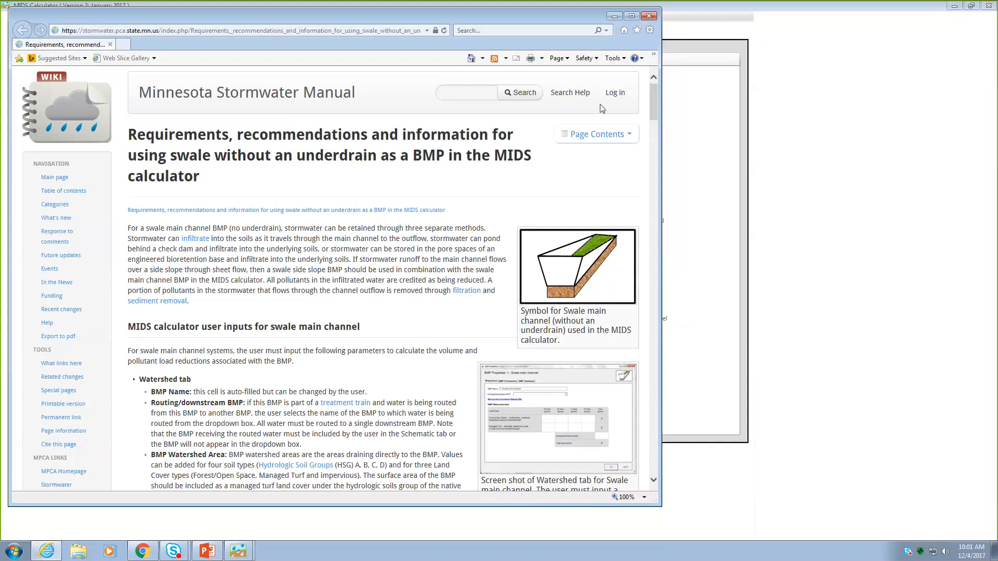
click(570, 138)
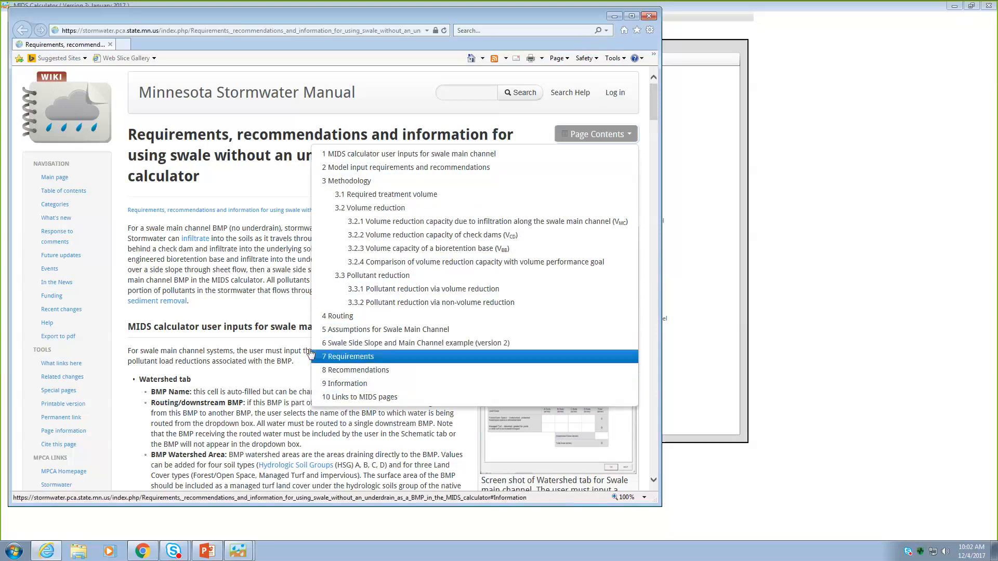
- Find the no-underdrain swale guidance from the manual's table of contents, via Minimal Impact Design Standards and the specific BMP requirements page
click(75, 196)
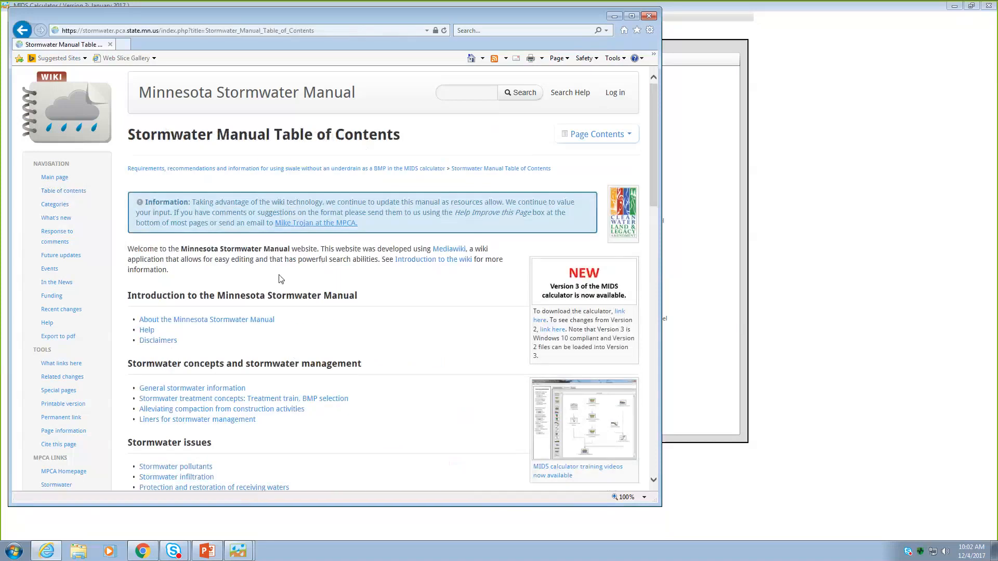
scroll(285, 277, down, 6)
scroll(290, 276, down, 5)
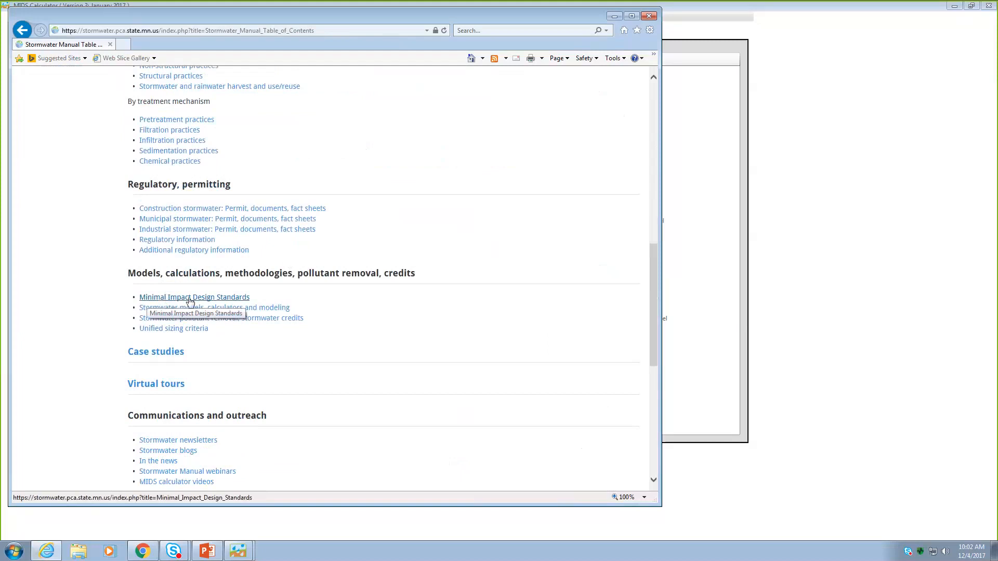
click(190, 299)
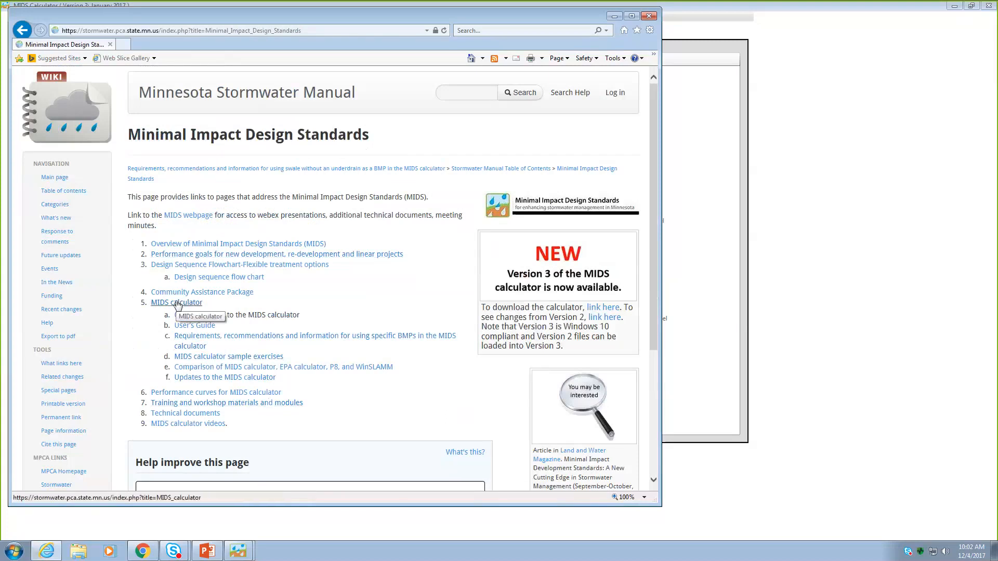
click(260, 341)
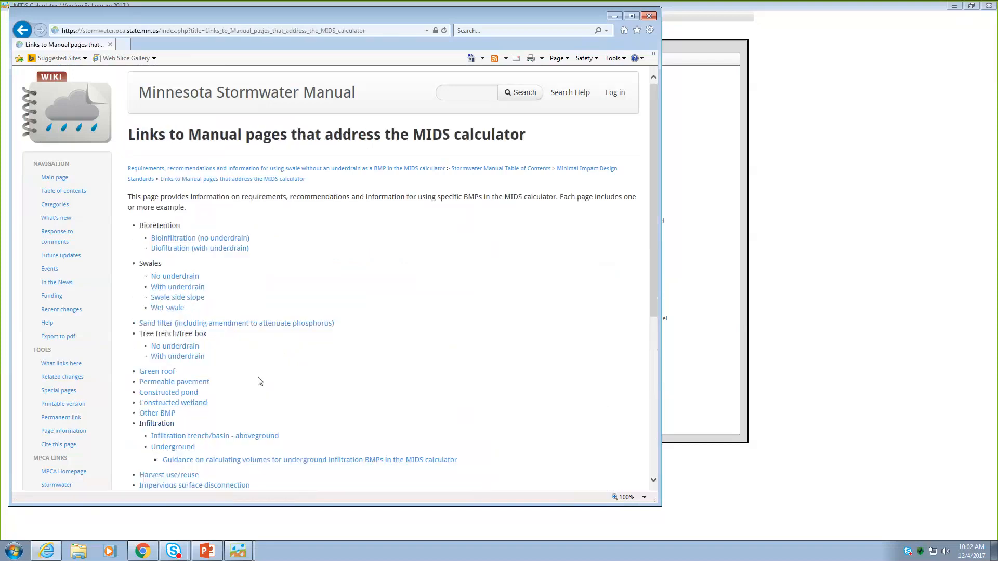
scroll(281, 376, down, 1)
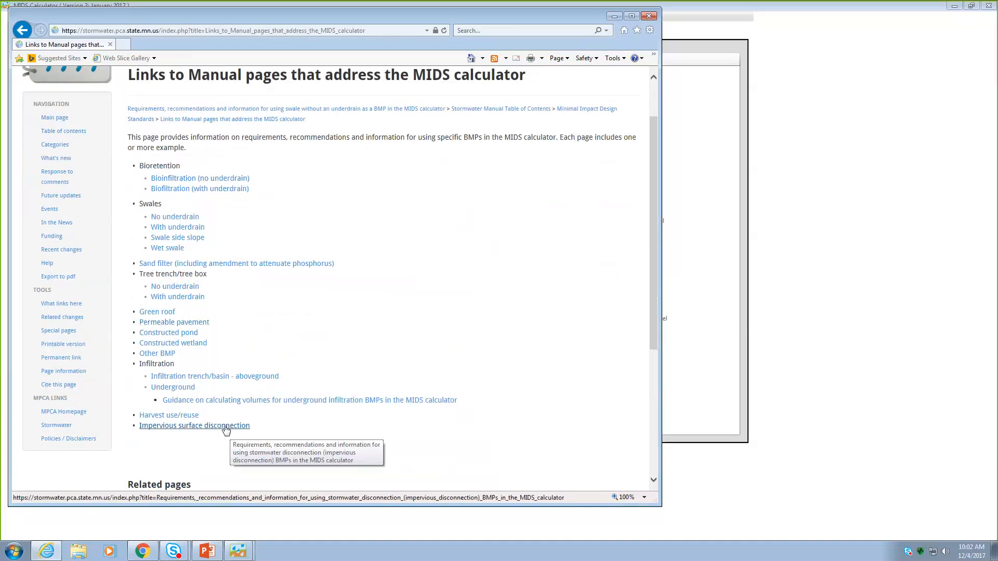
click(161, 221)
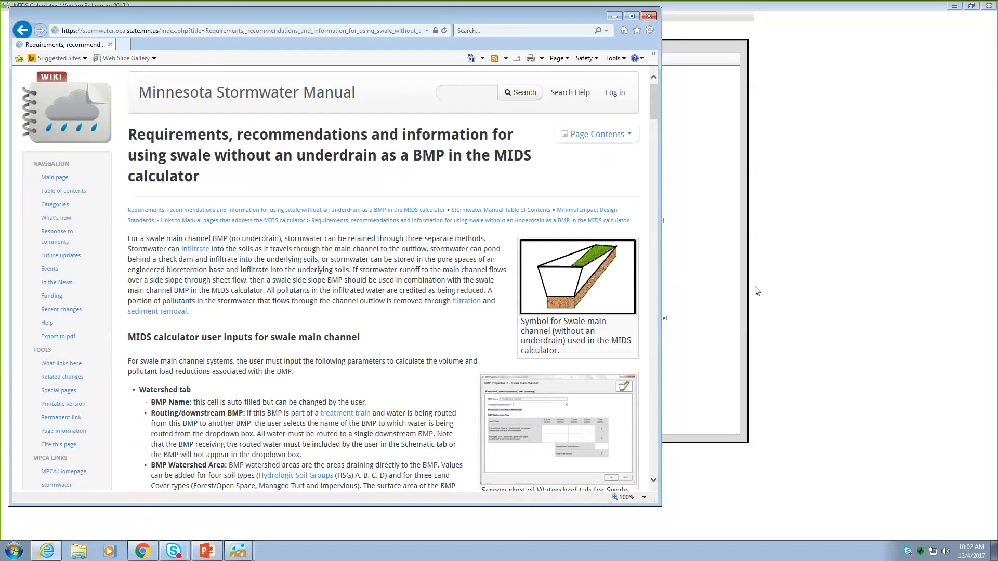
- Switch to the MIDS calculator videos presentation in PowerPoint
click(208, 552)
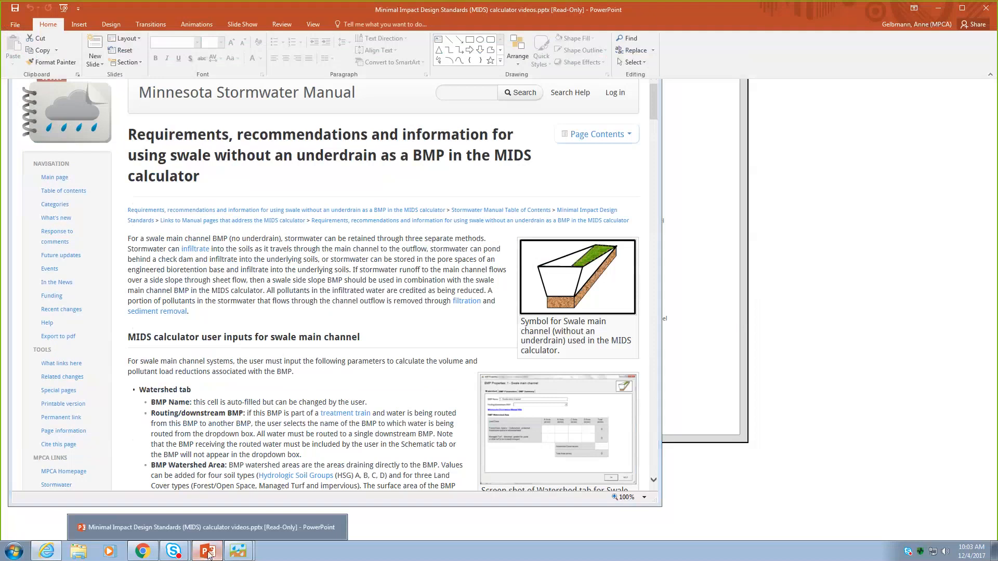